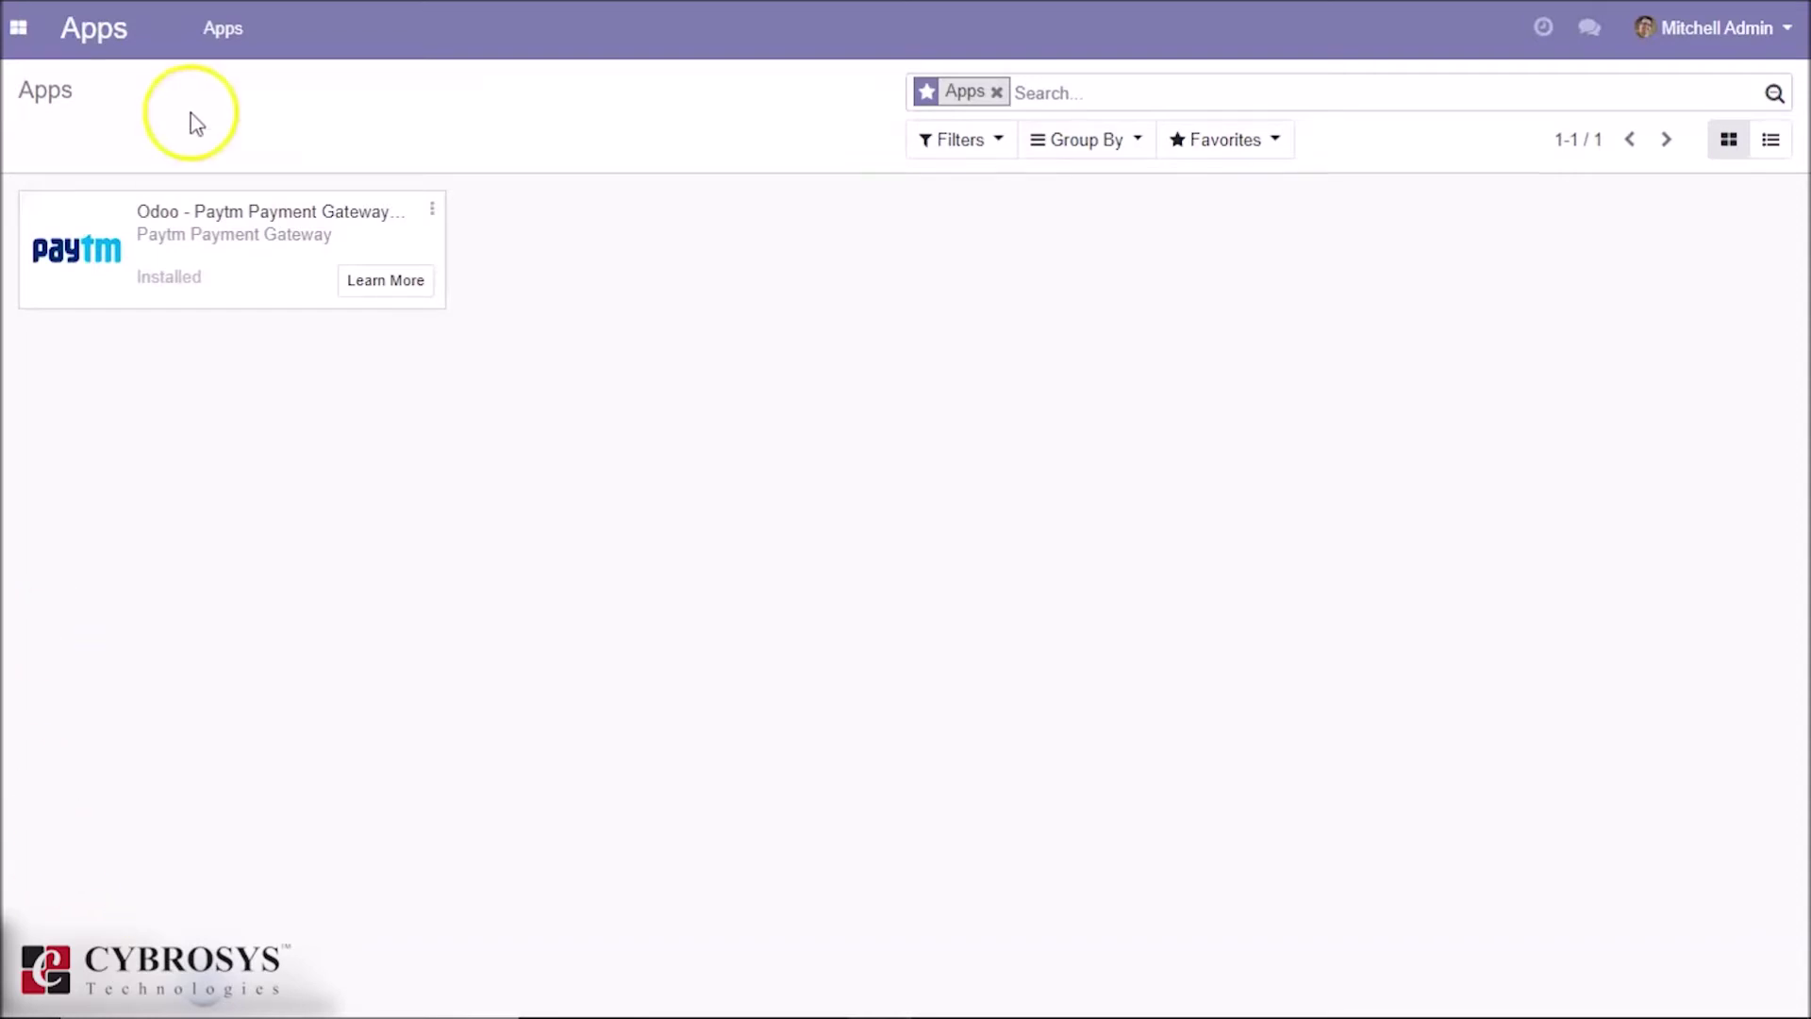
Go to Invoicing > Configuration > Payment Acquirers and open the Paytm acquirer's settings.
click(33, 43)
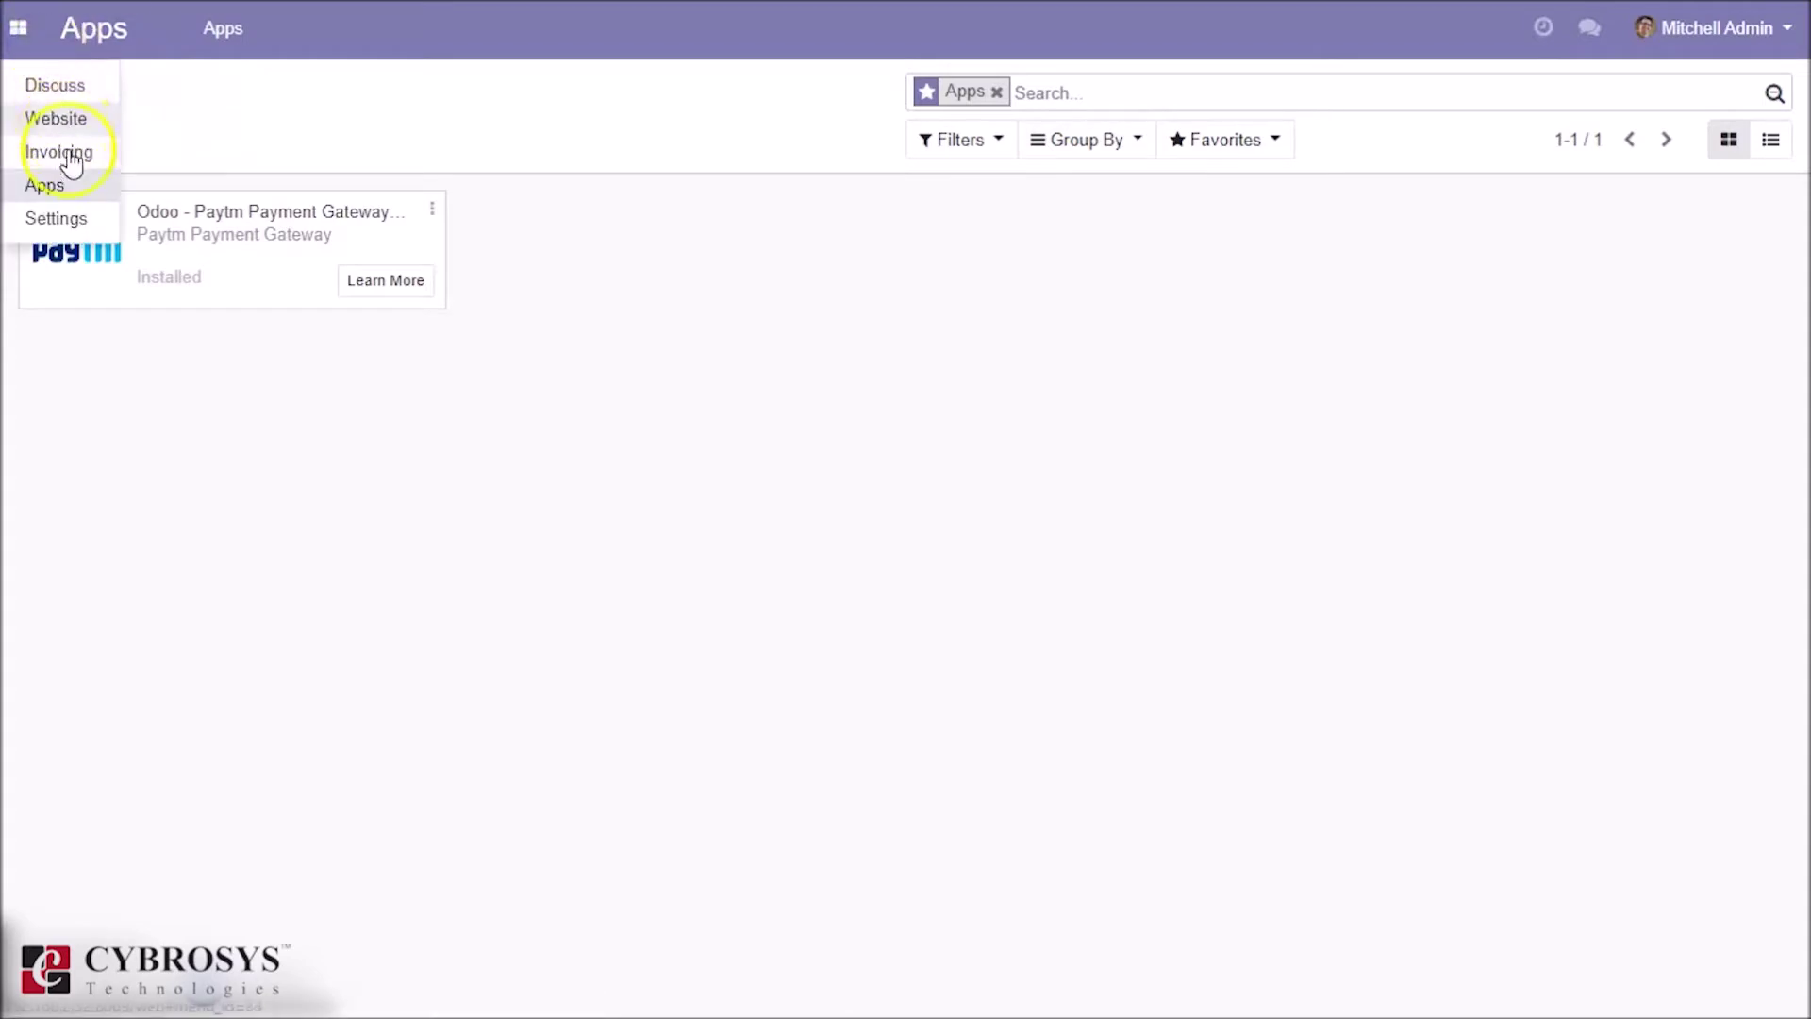
click(75, 186)
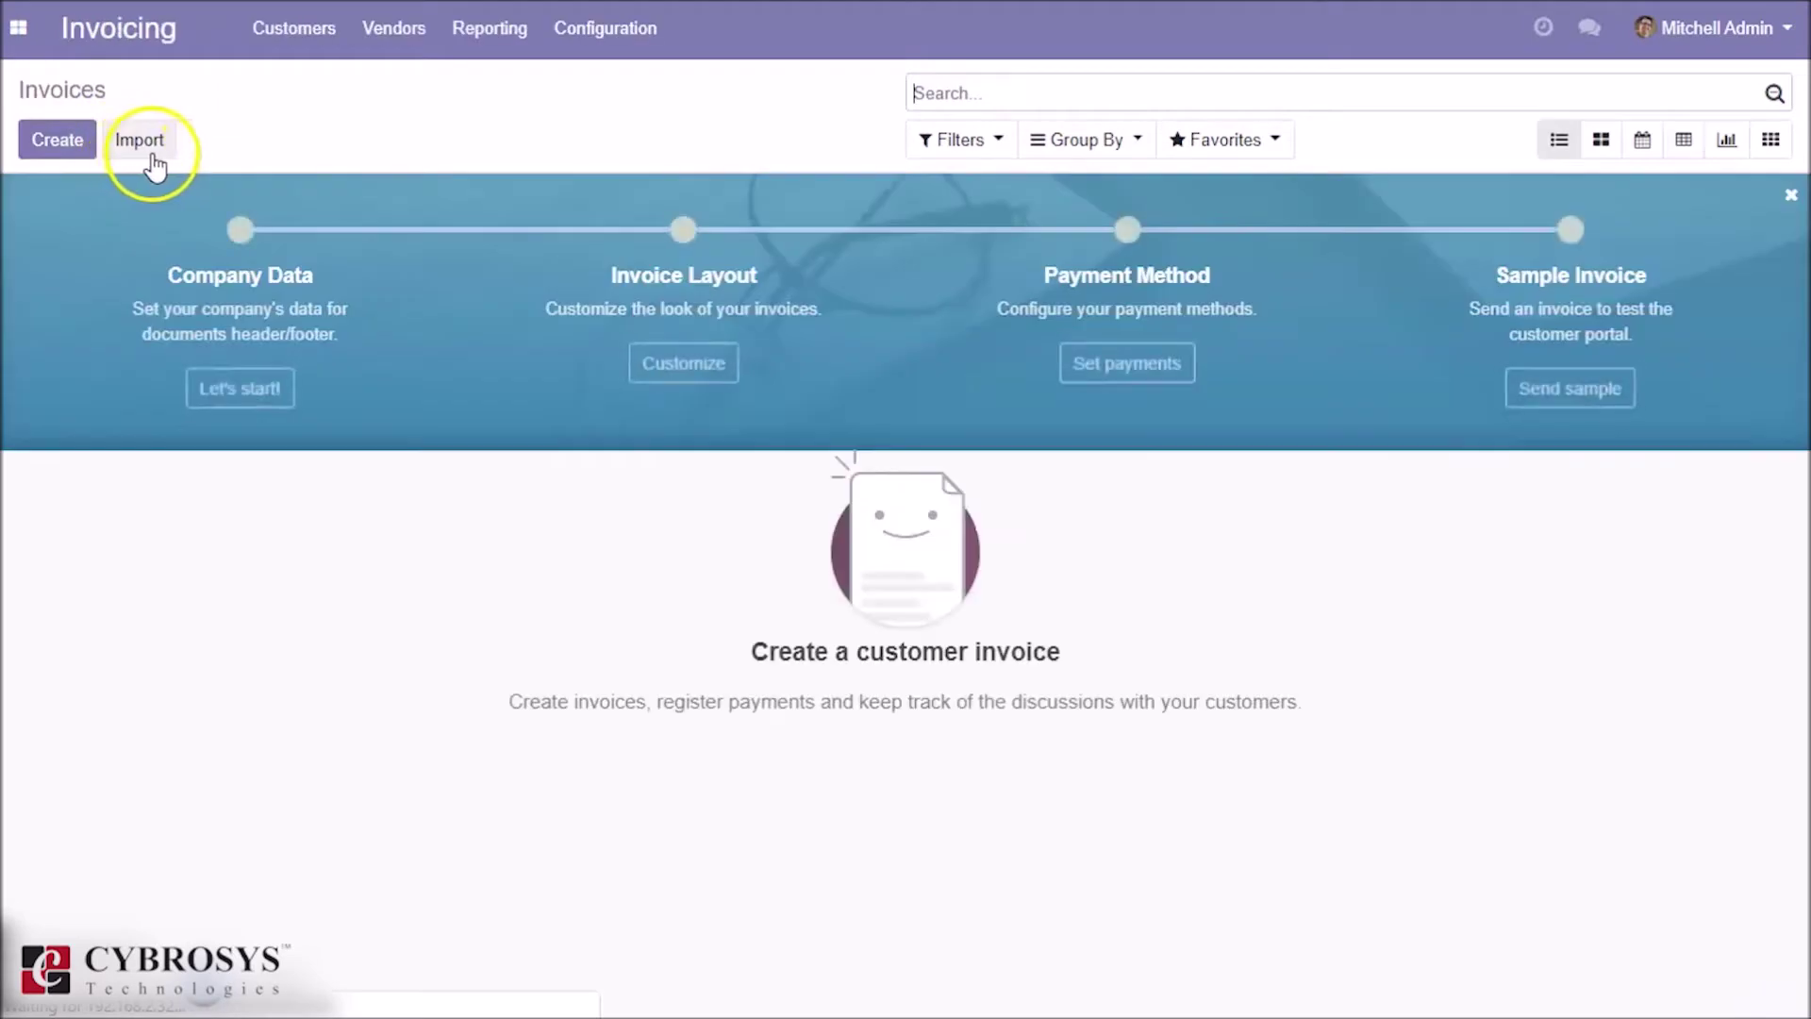
click(593, 38)
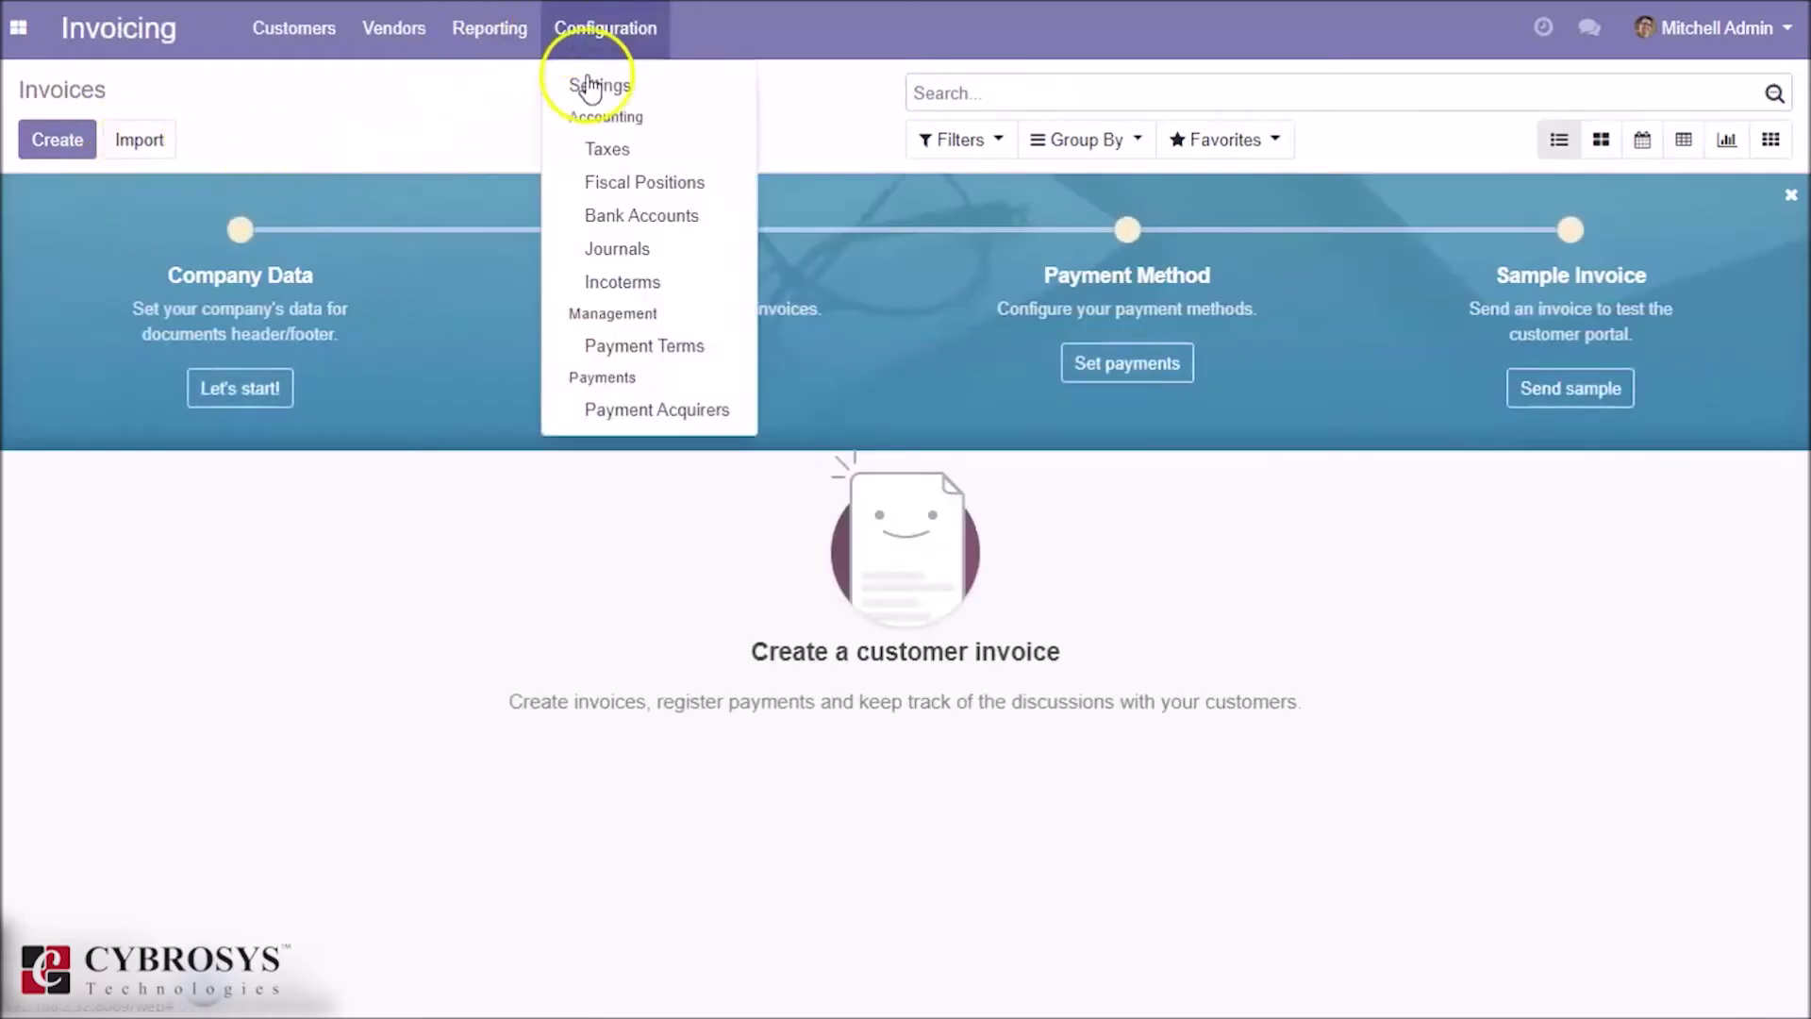
click(629, 413)
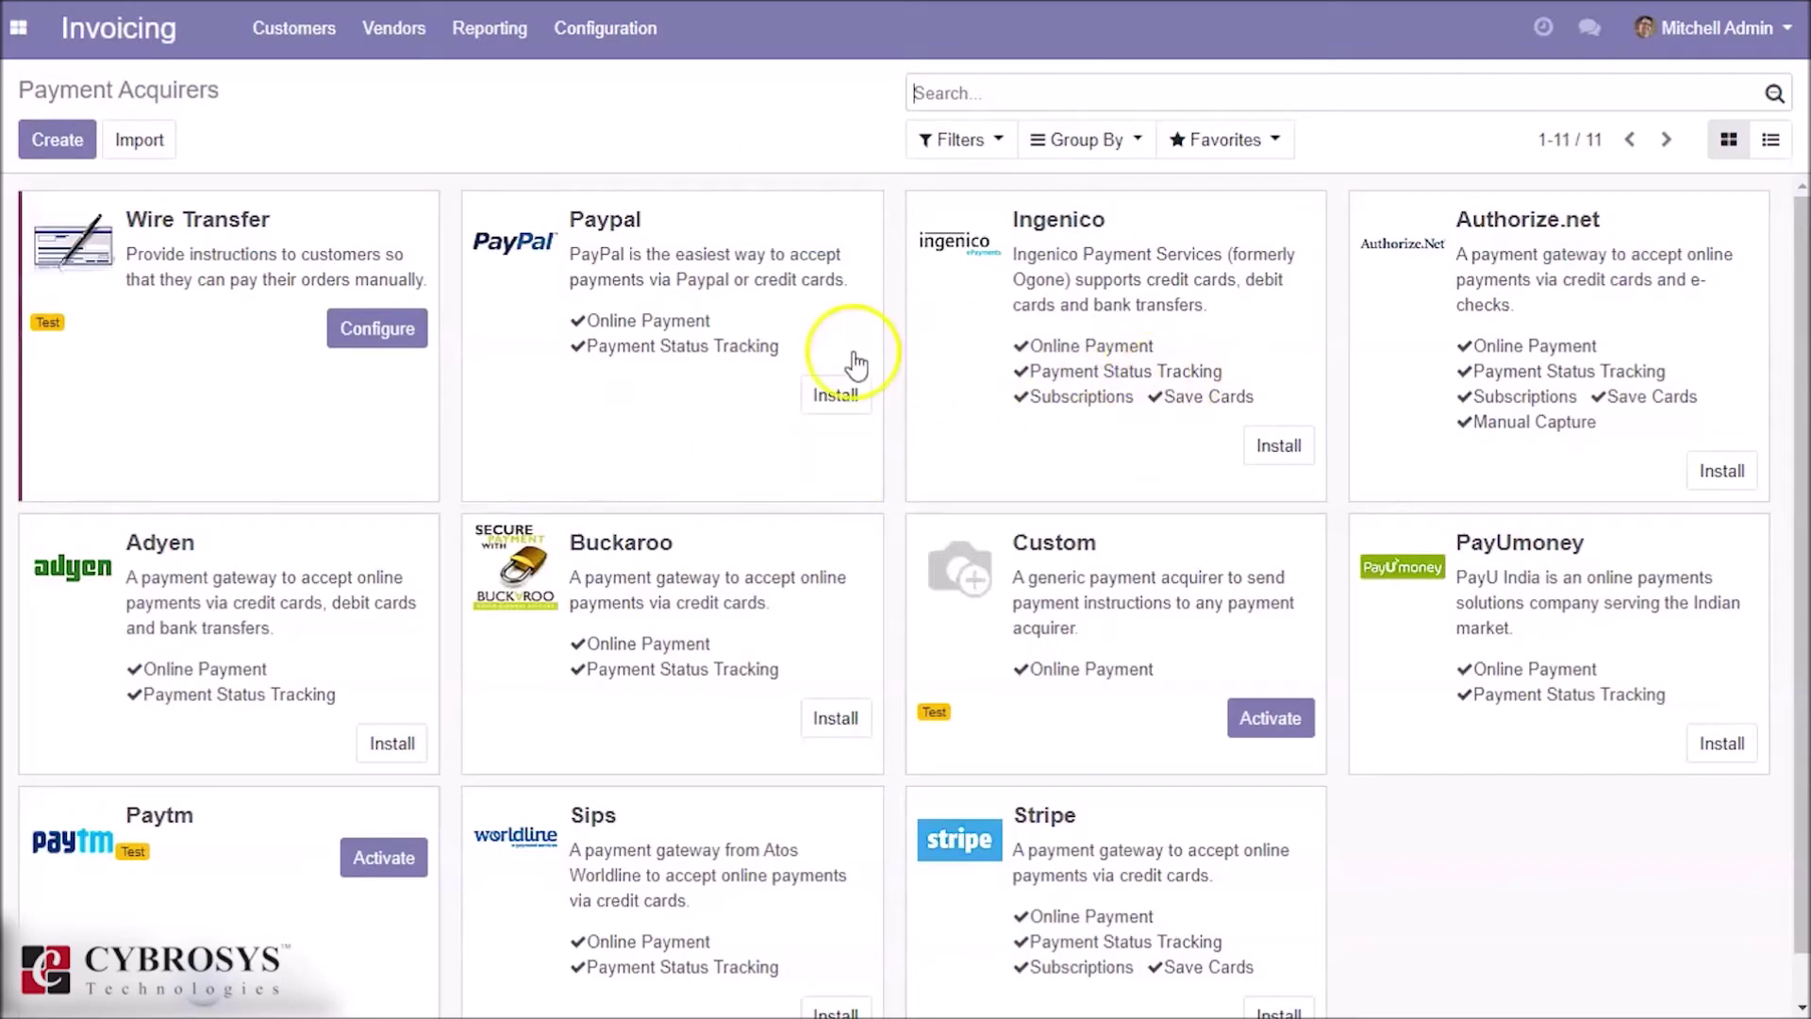
click(274, 913)
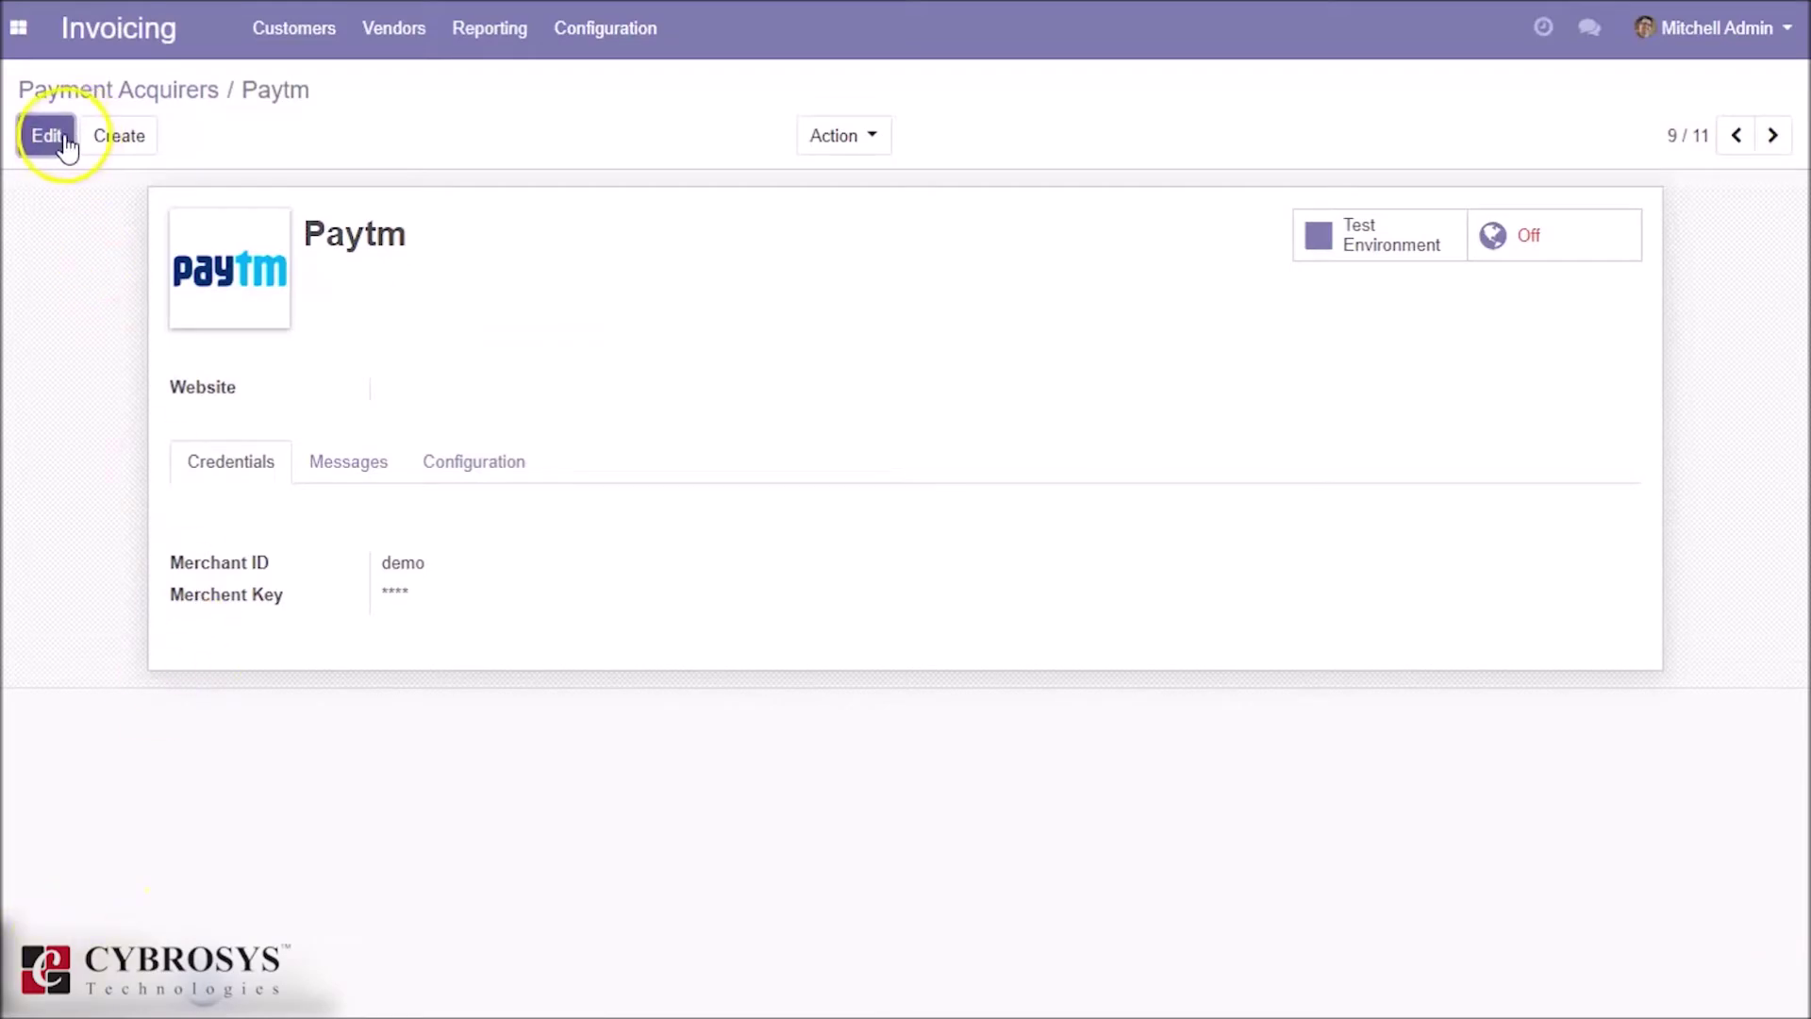
Edit the Paytm acquirer to enter its Merchant ID and Merchant Key, then view its payment journal settings.
click(66, 141)
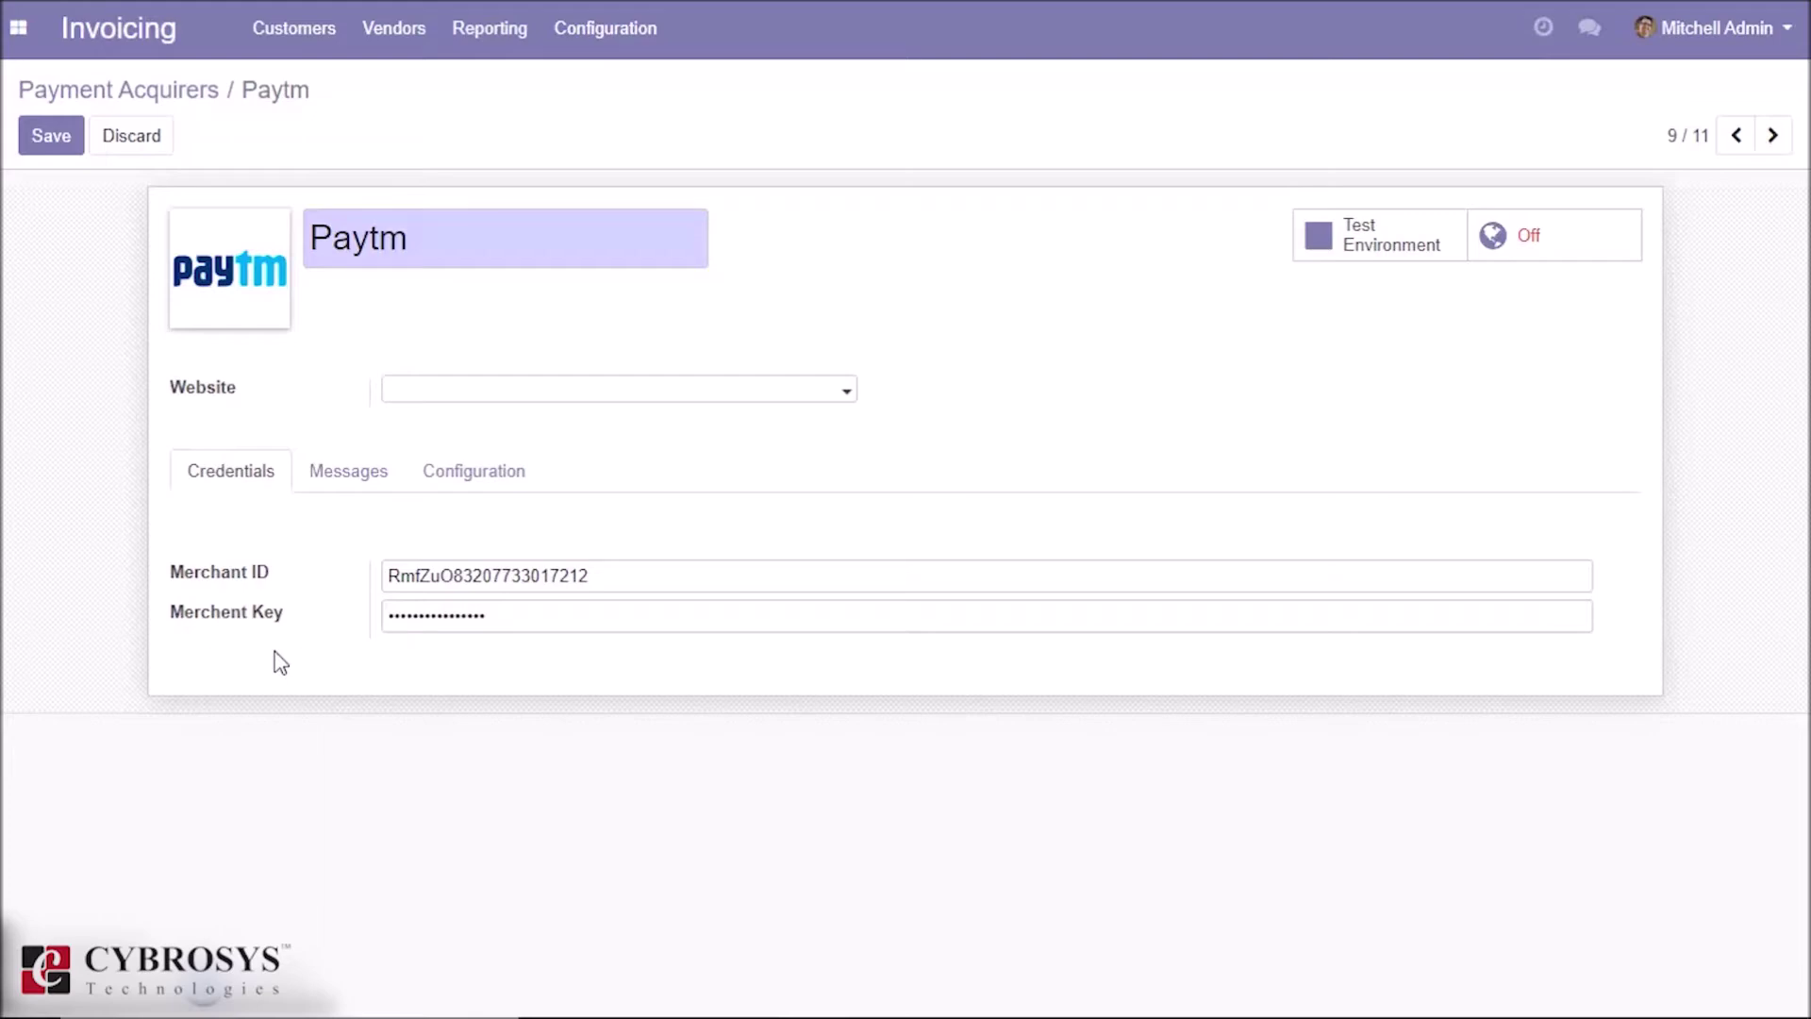
click(345, 486)
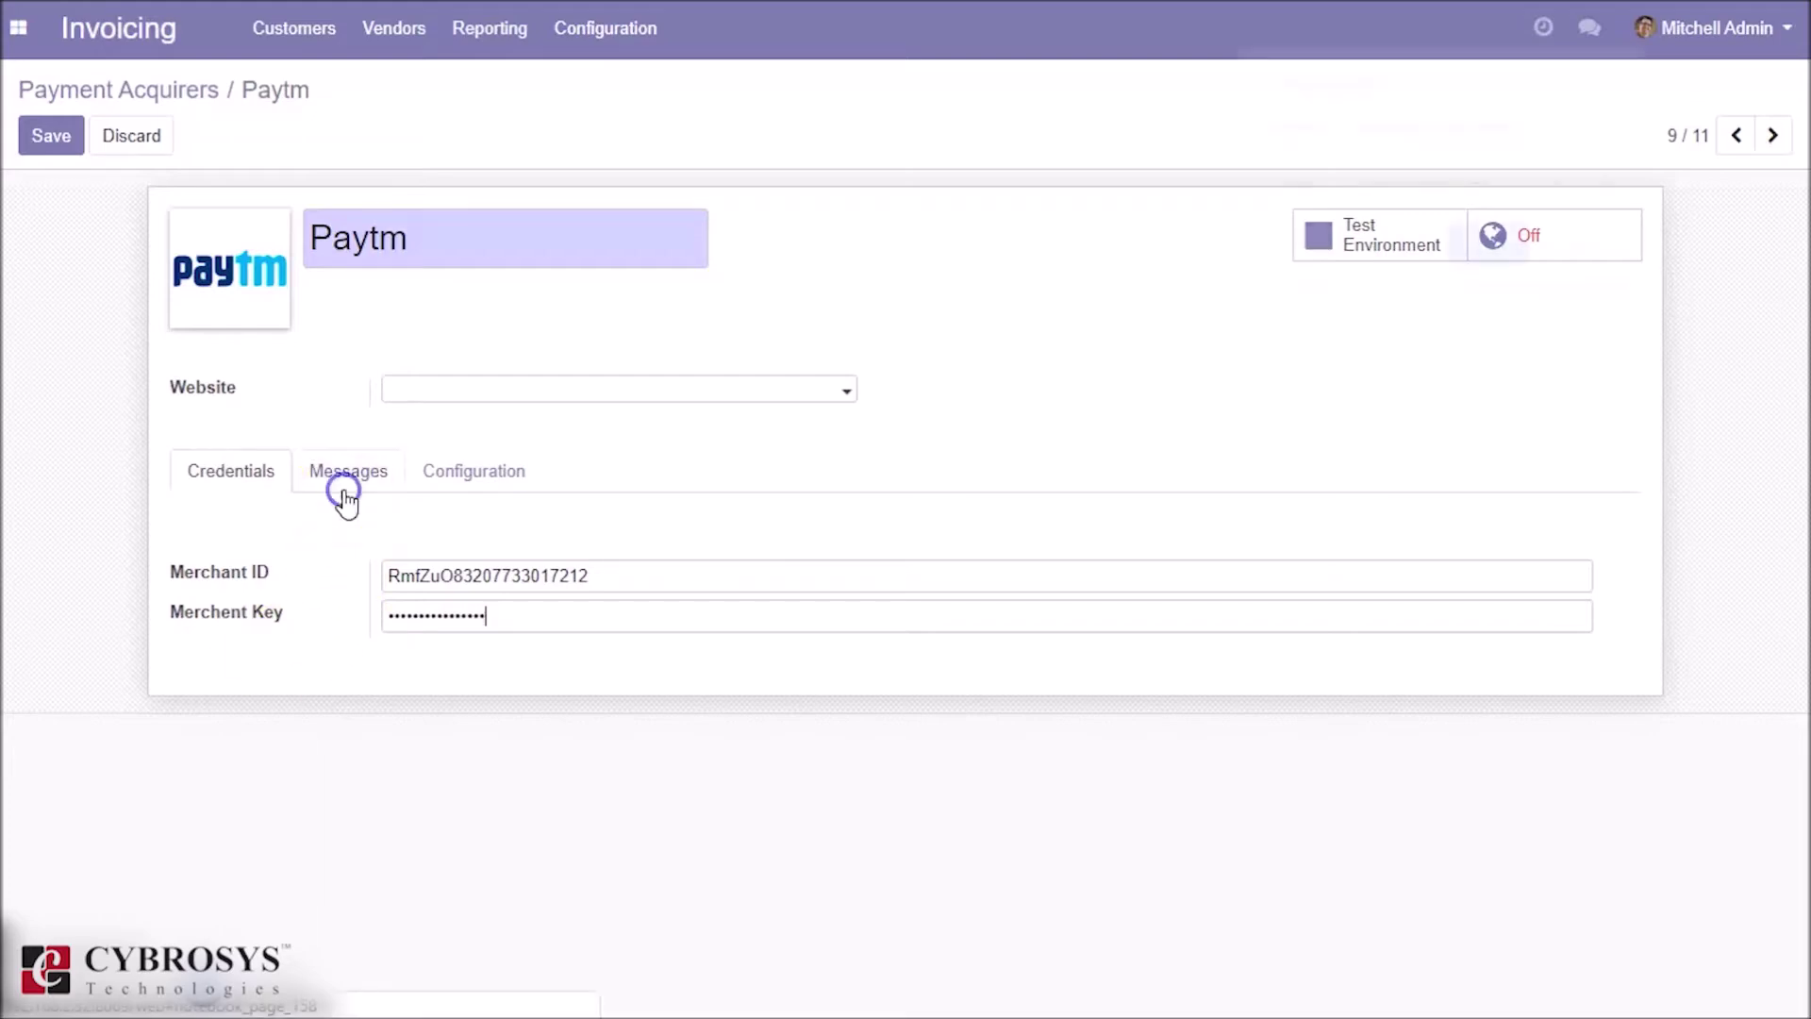
click(262, 476)
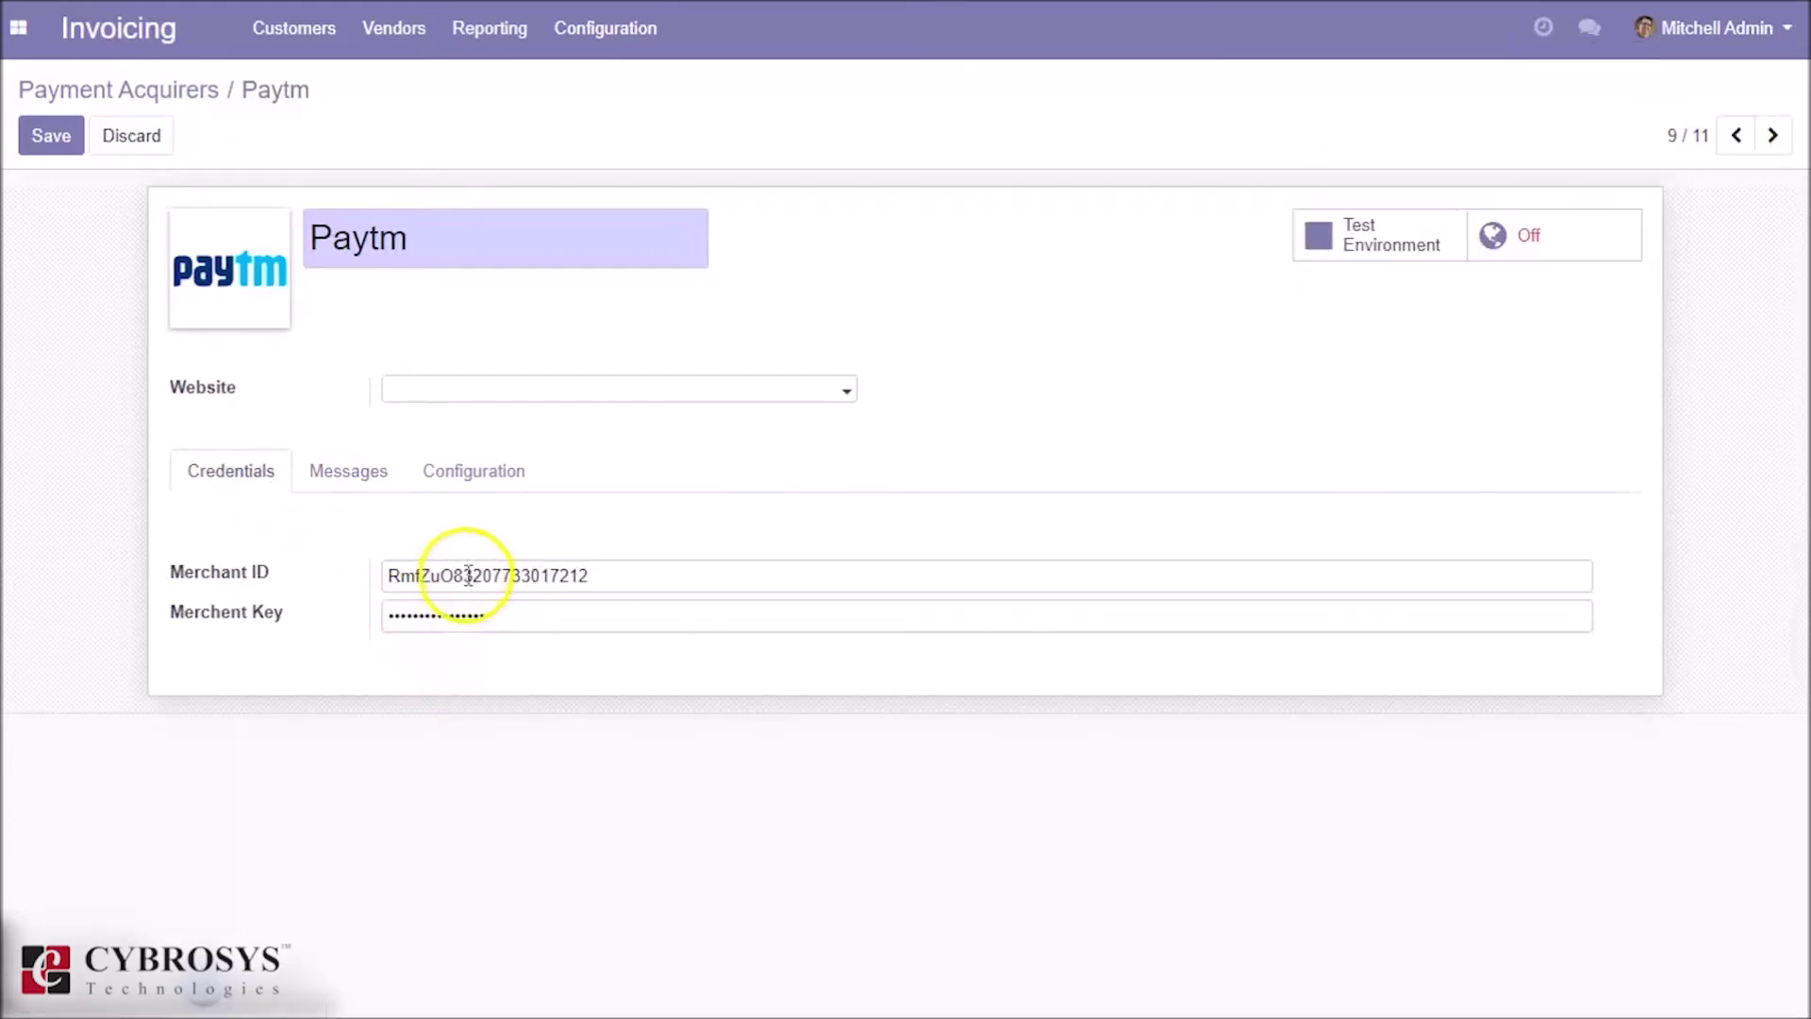
click(491, 481)
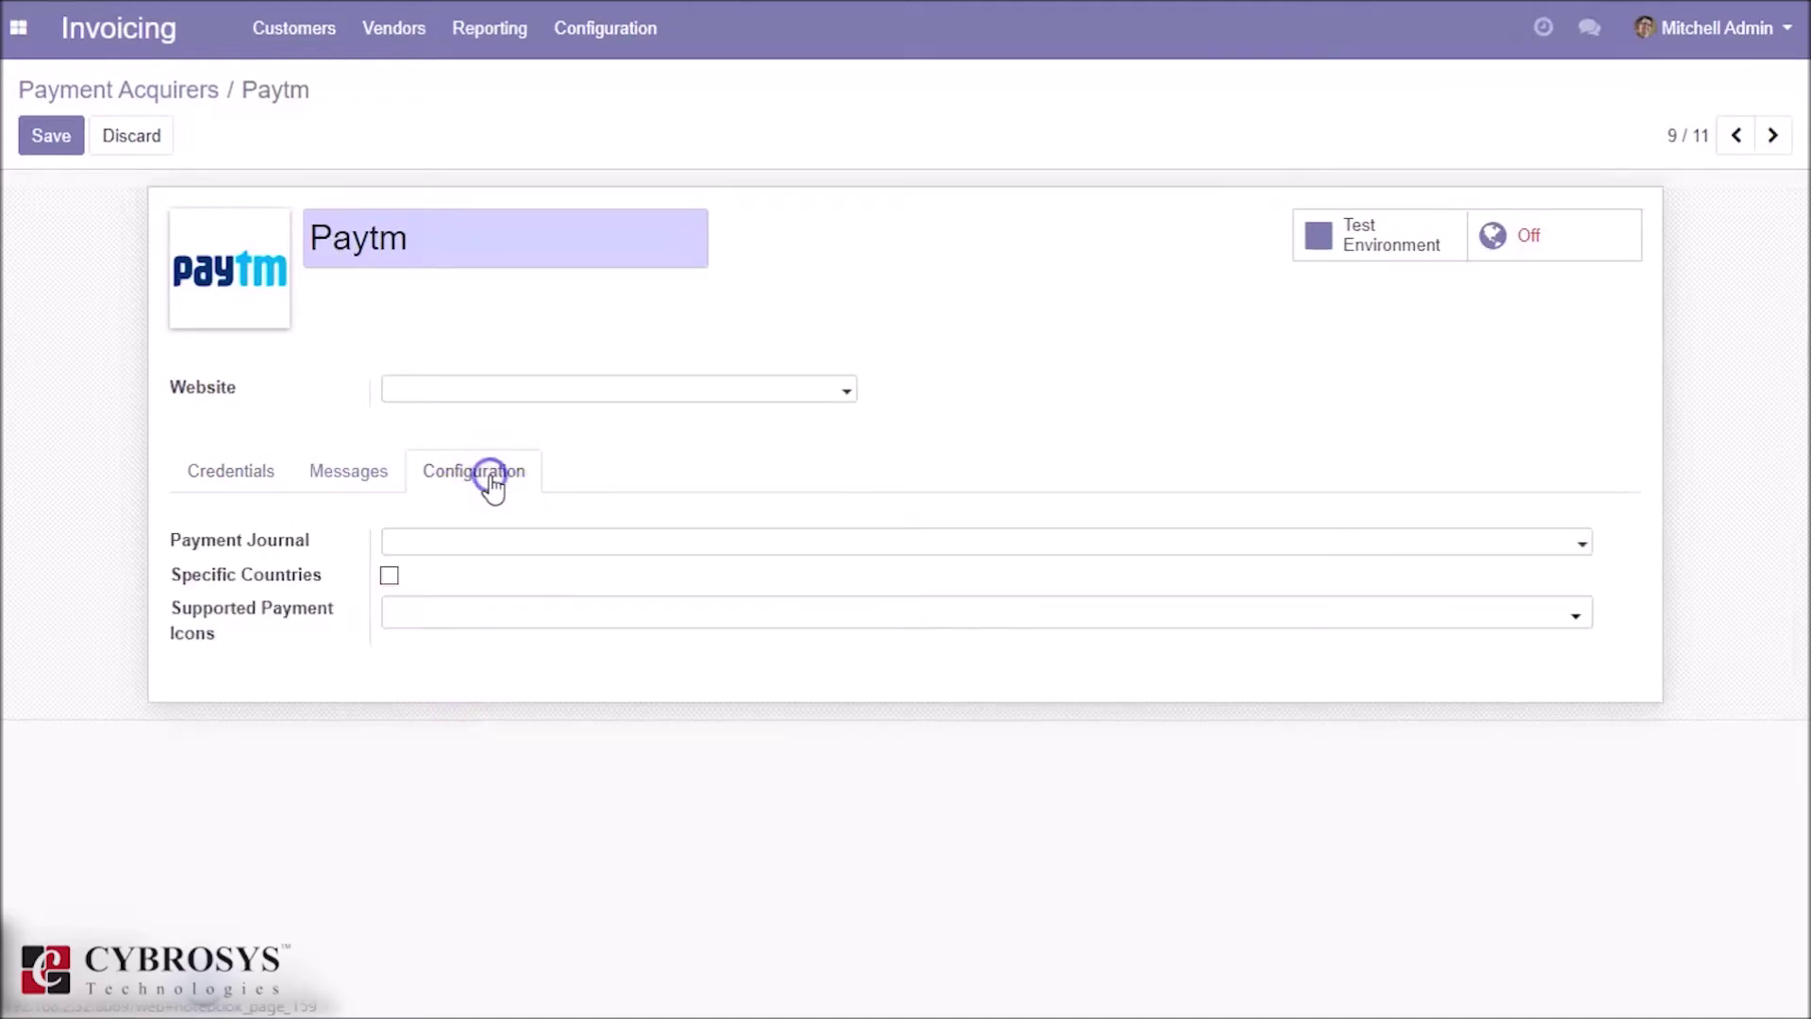
click(433, 542)
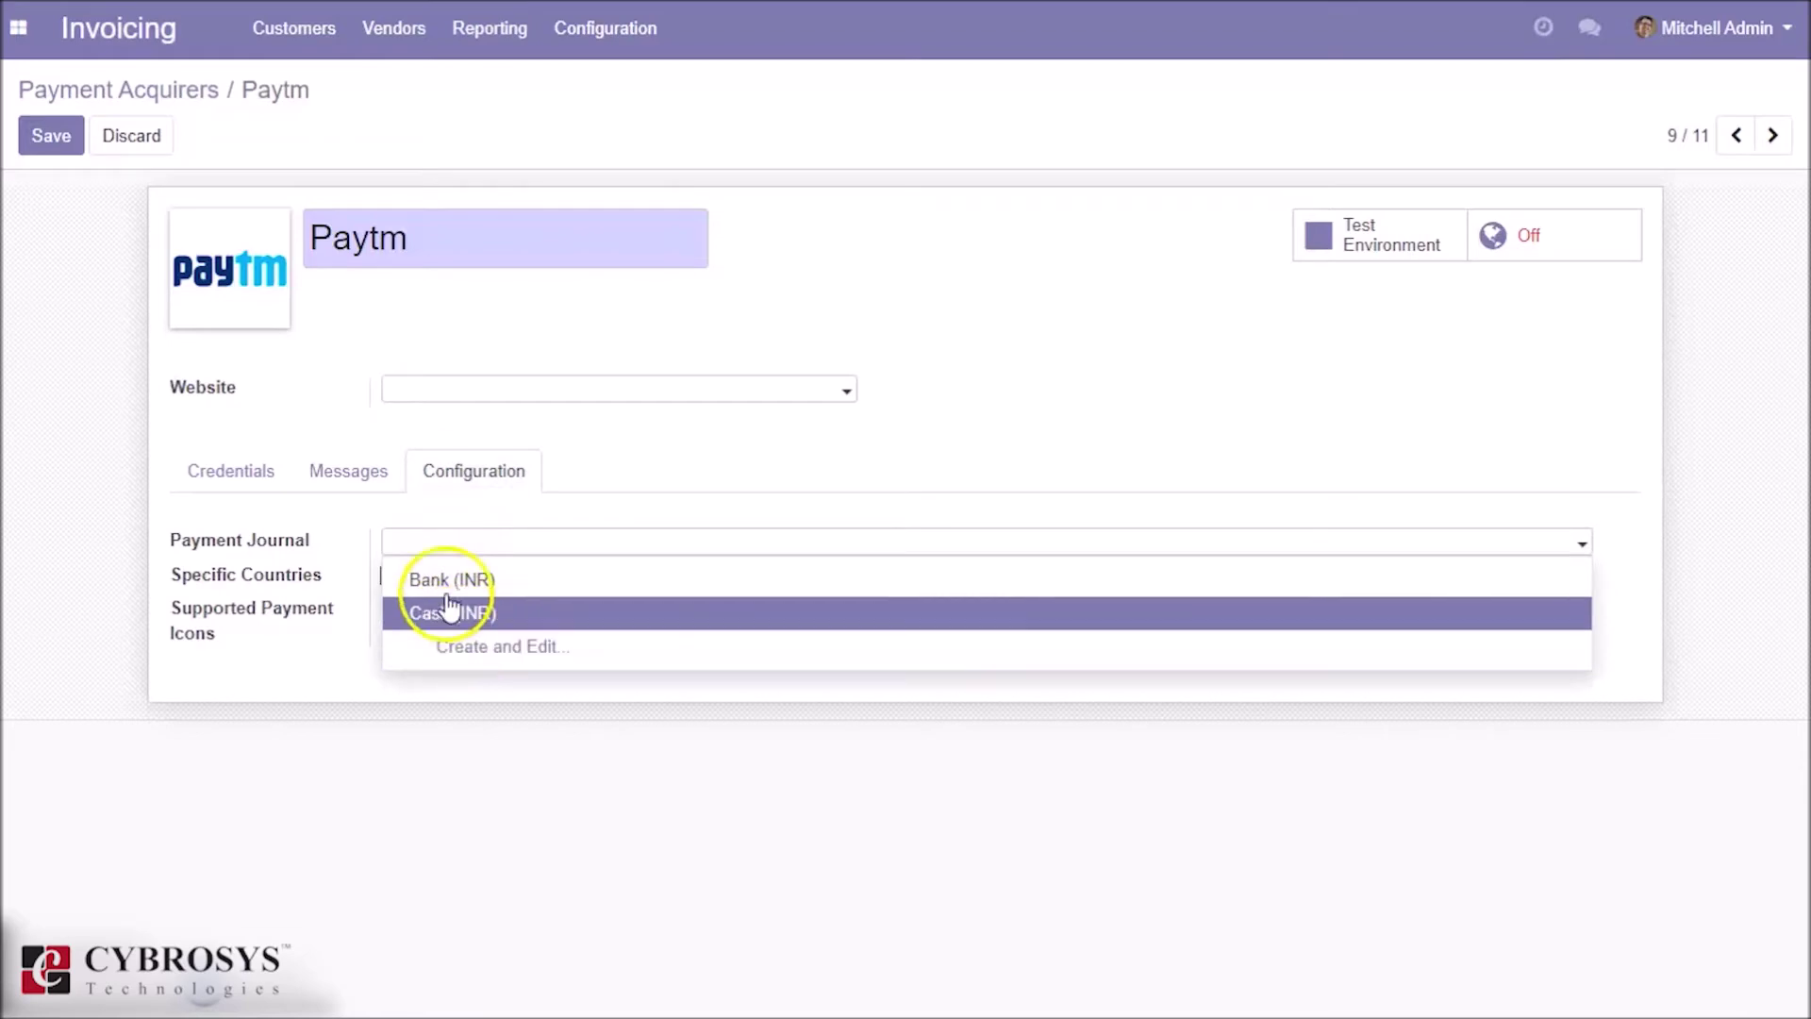
Create a bank journal named Paytm with a short code as the payment journal, and save the acquirer.
click(477, 649)
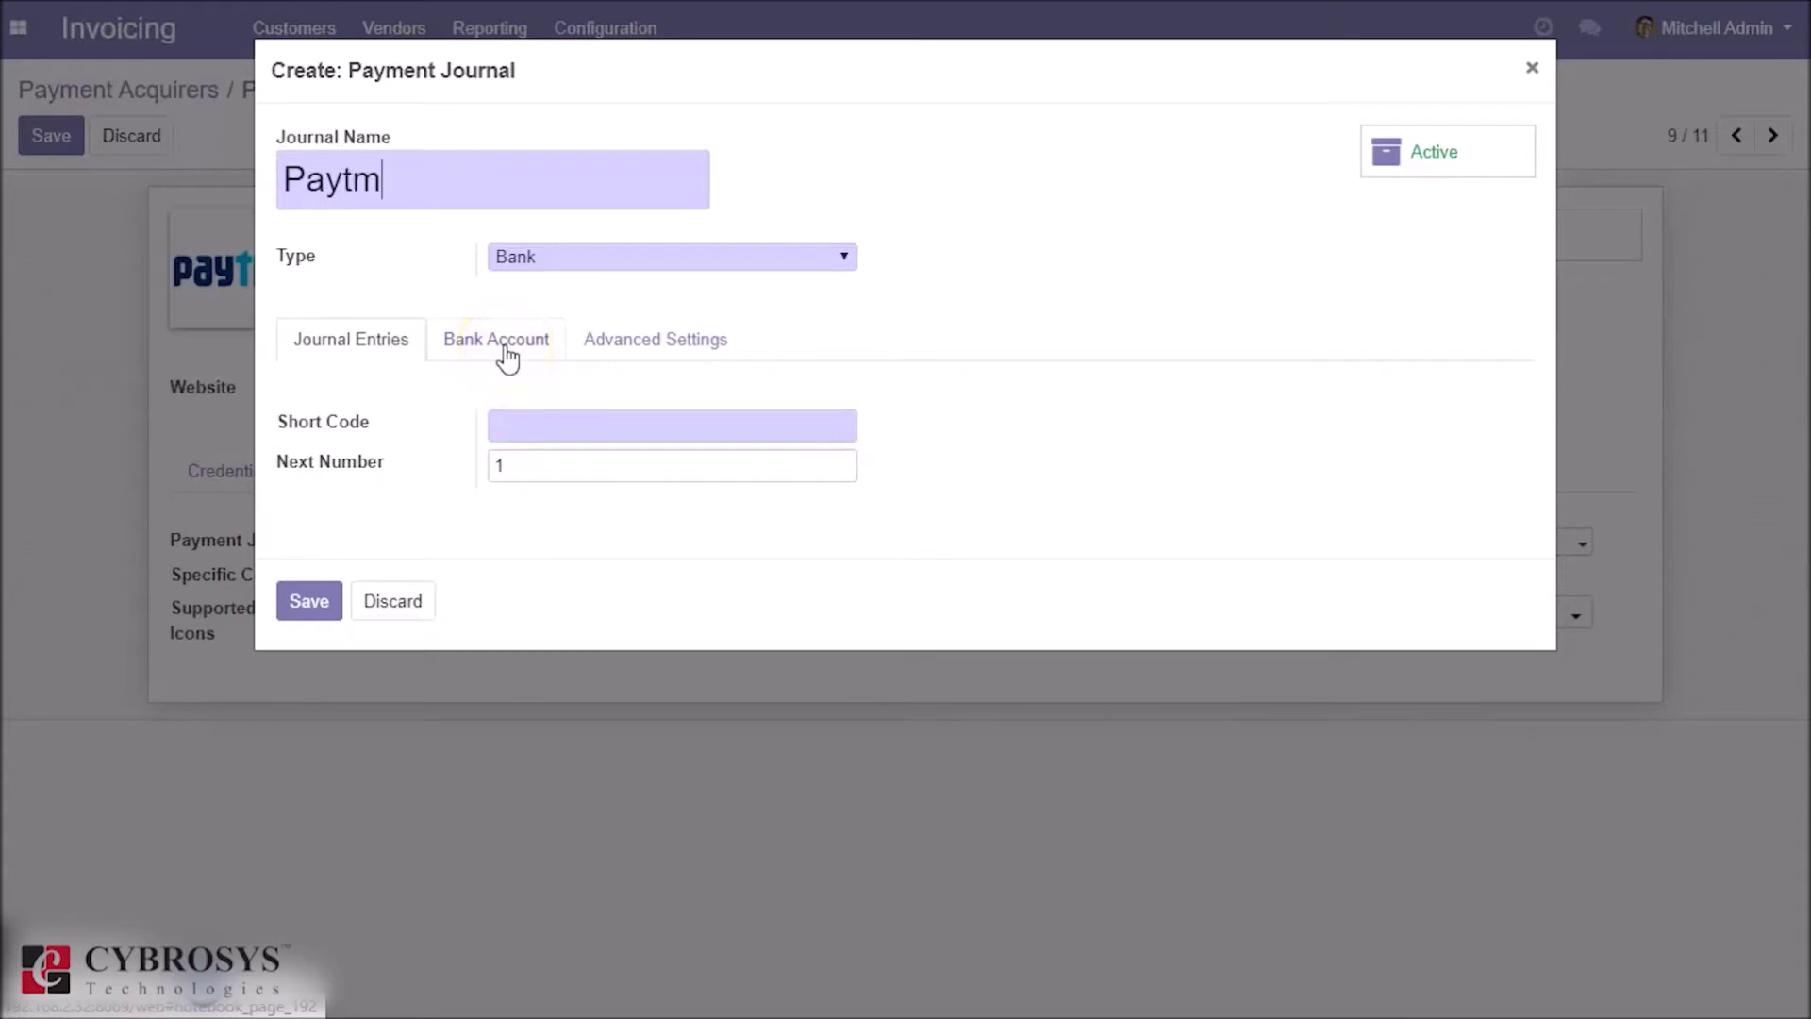
click(528, 417)
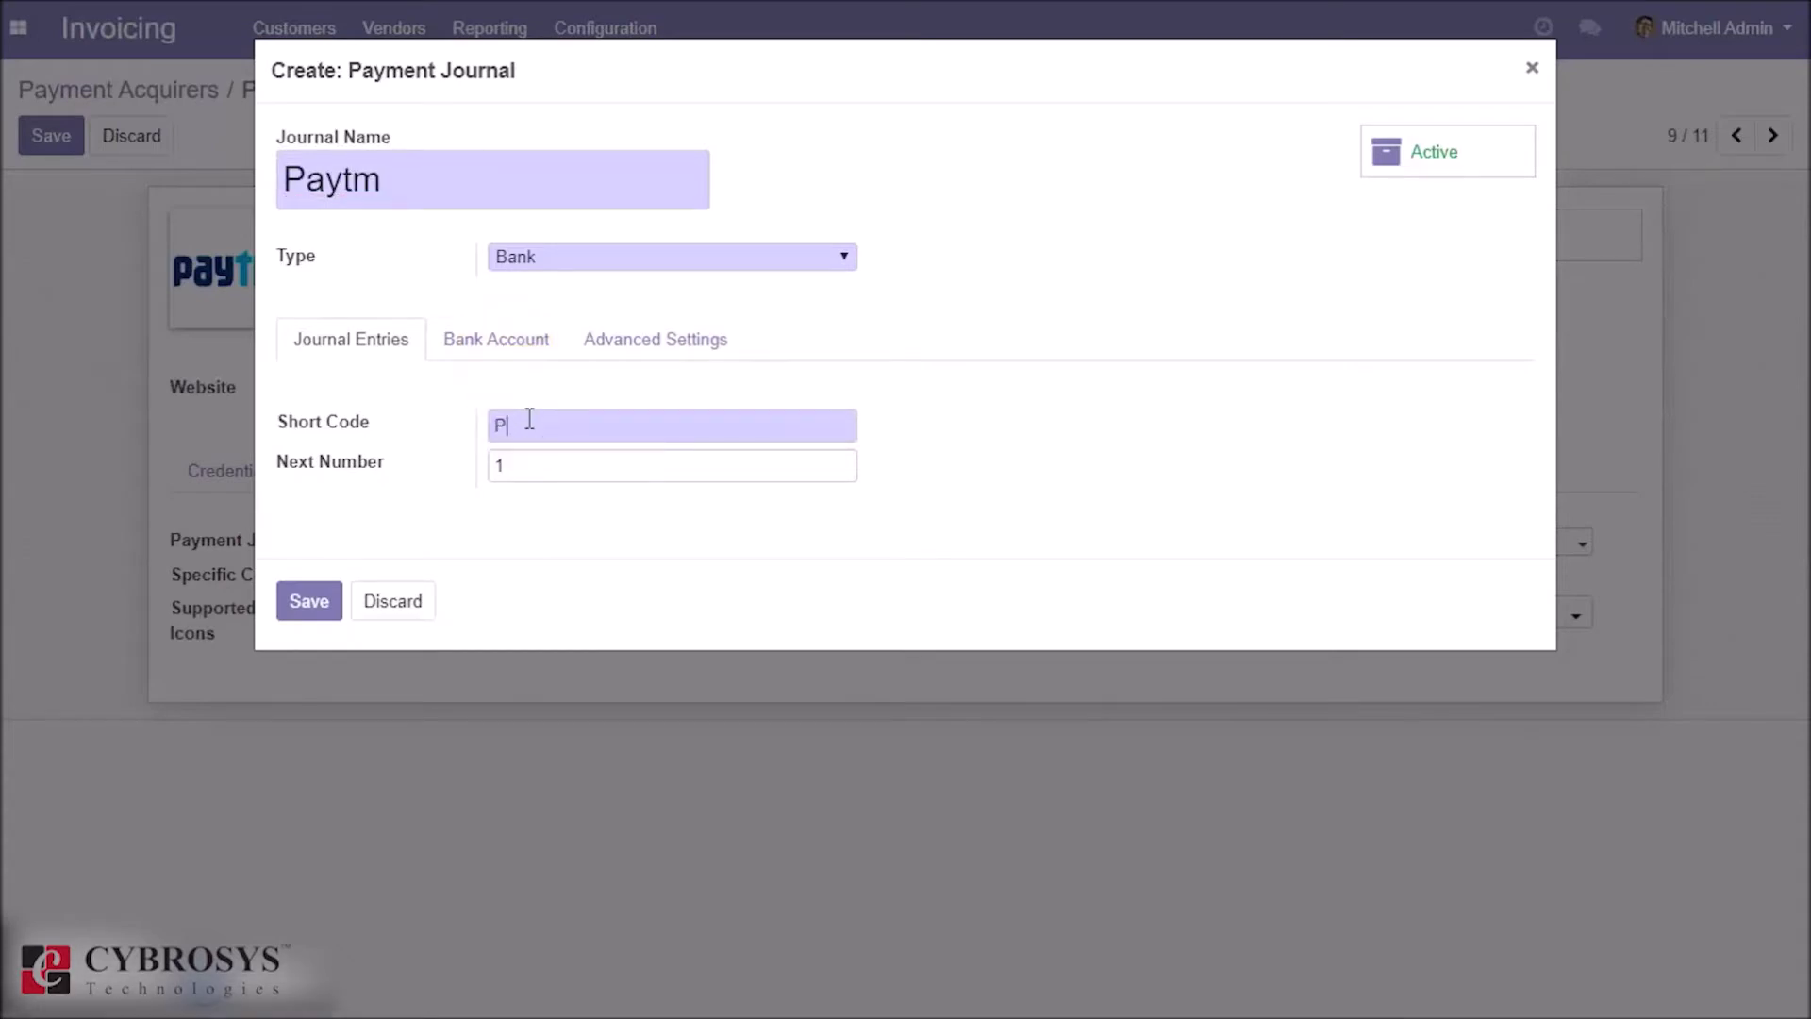
click(305, 600)
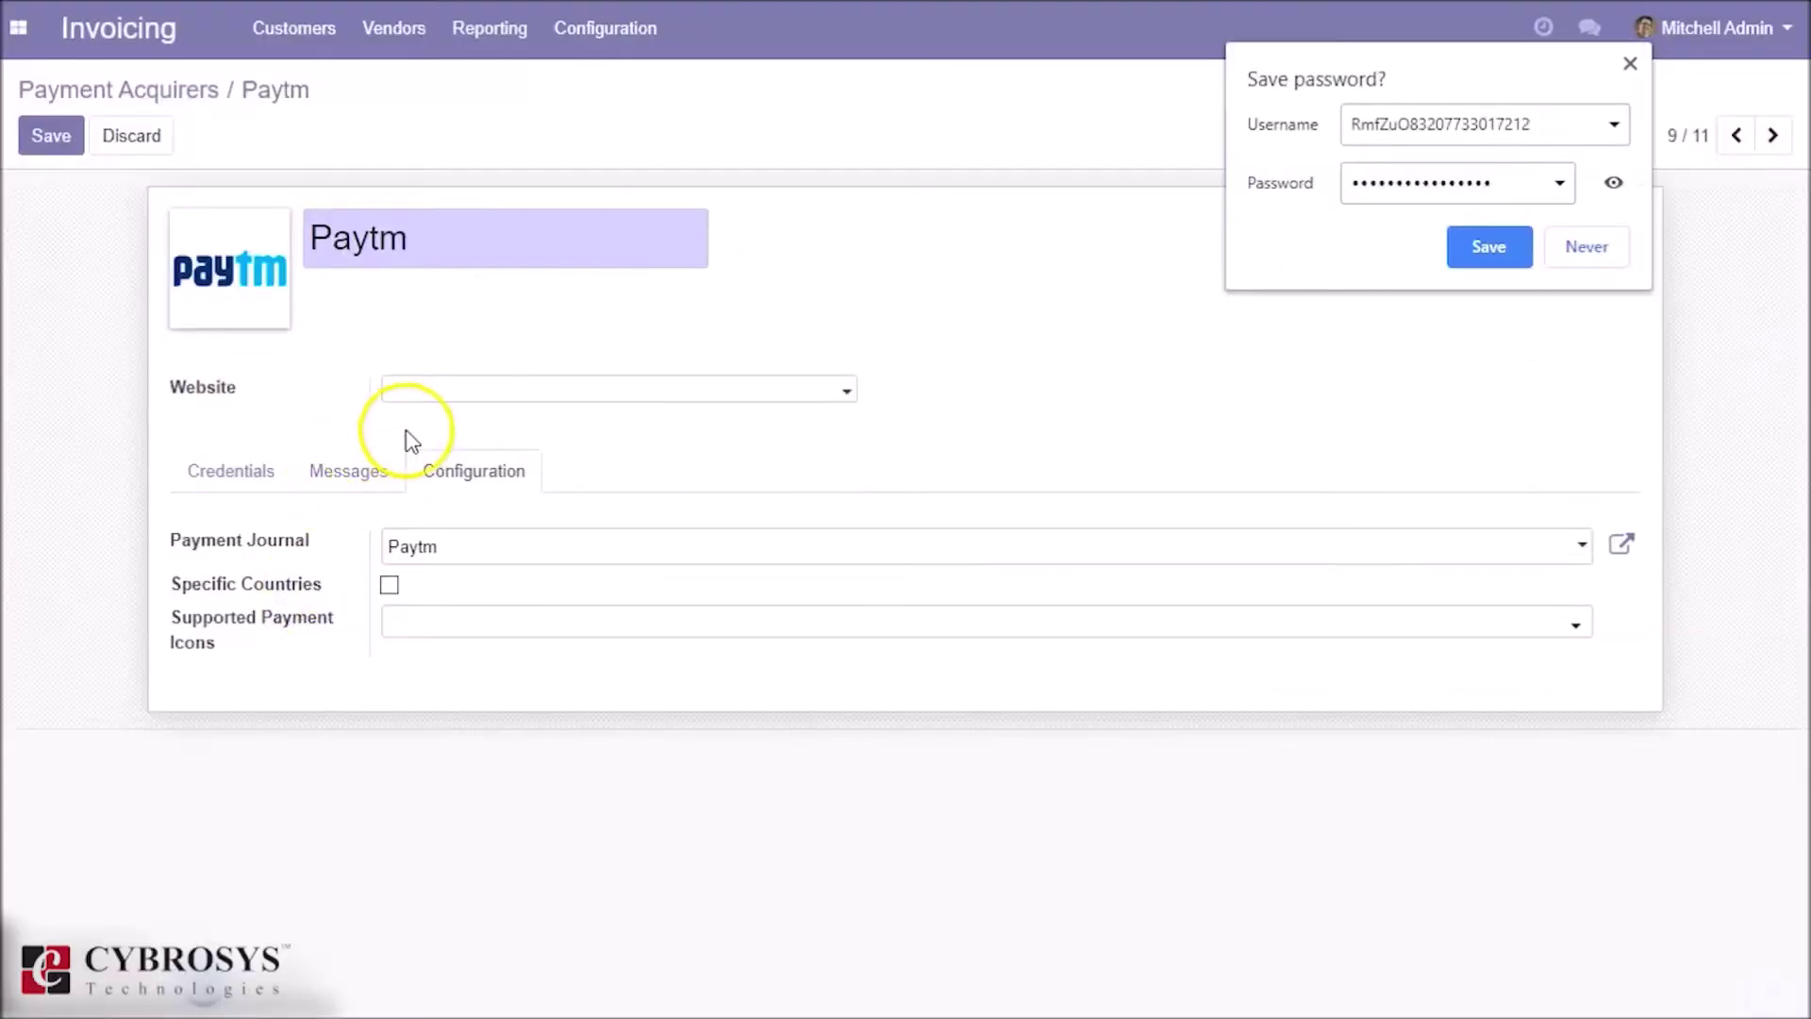
click(50, 140)
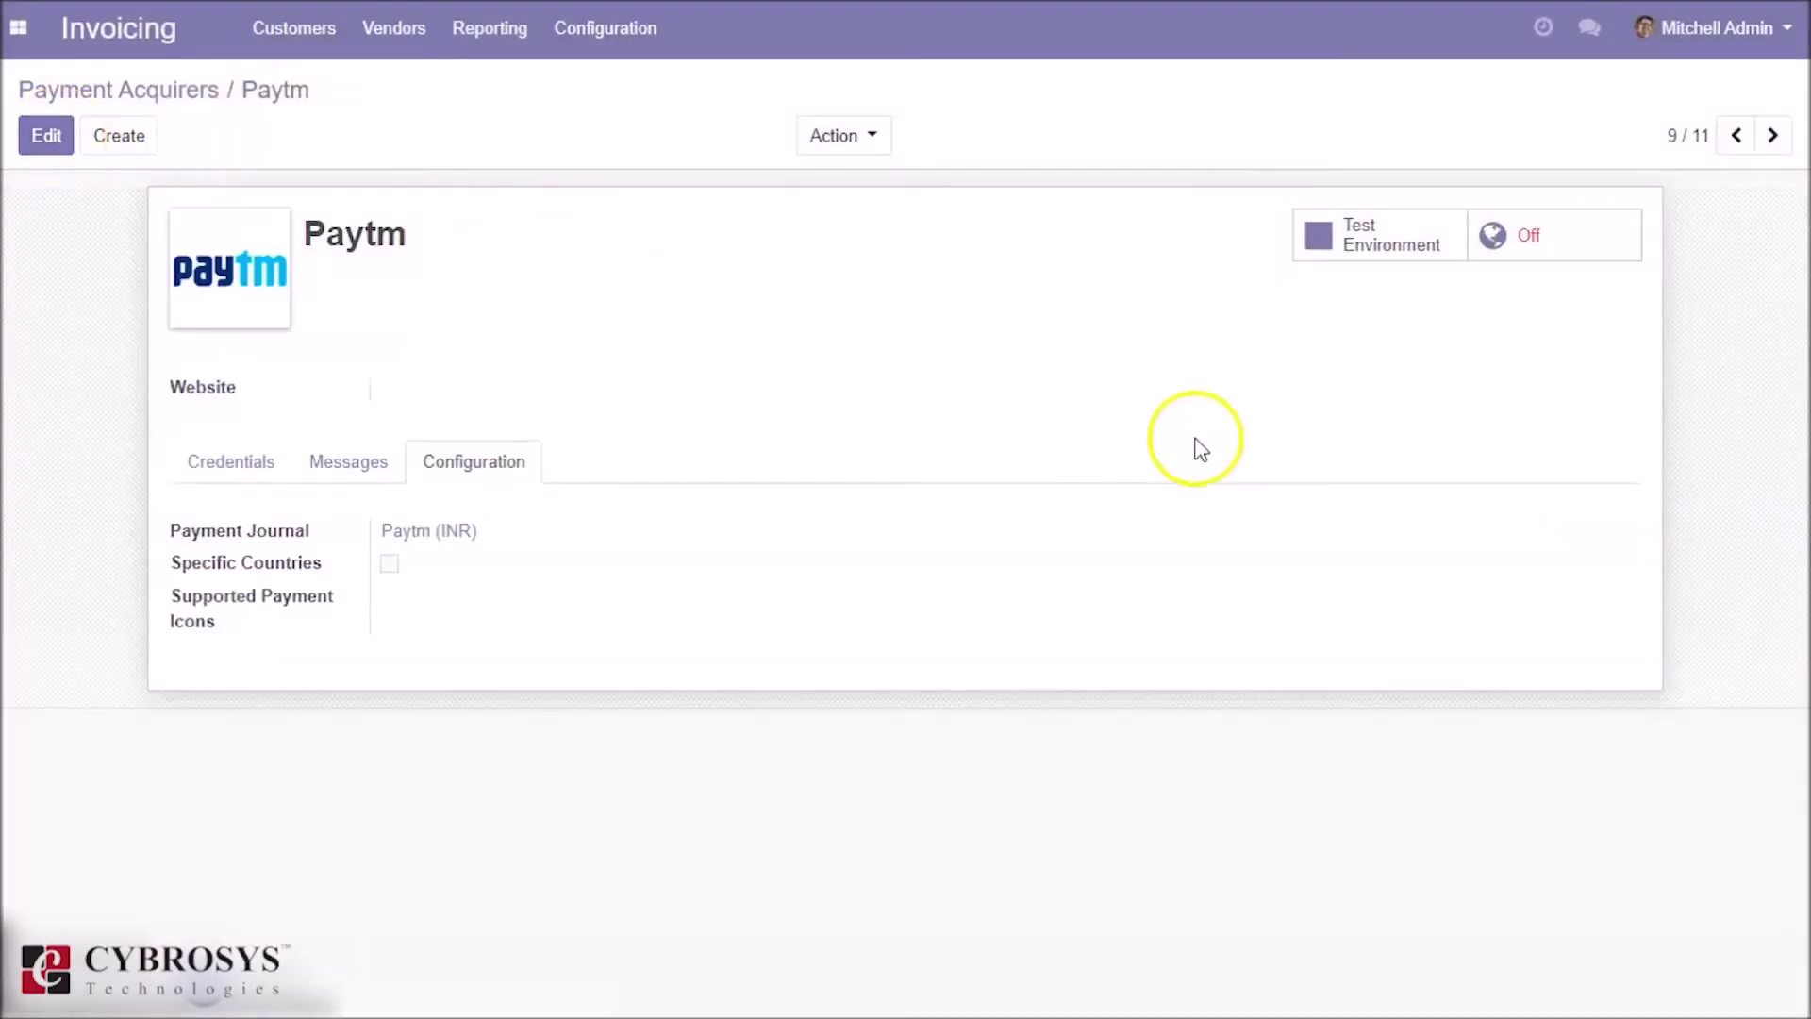
Publish the Paytm acquirer and switch to the Website app's homepage.
click(1533, 247)
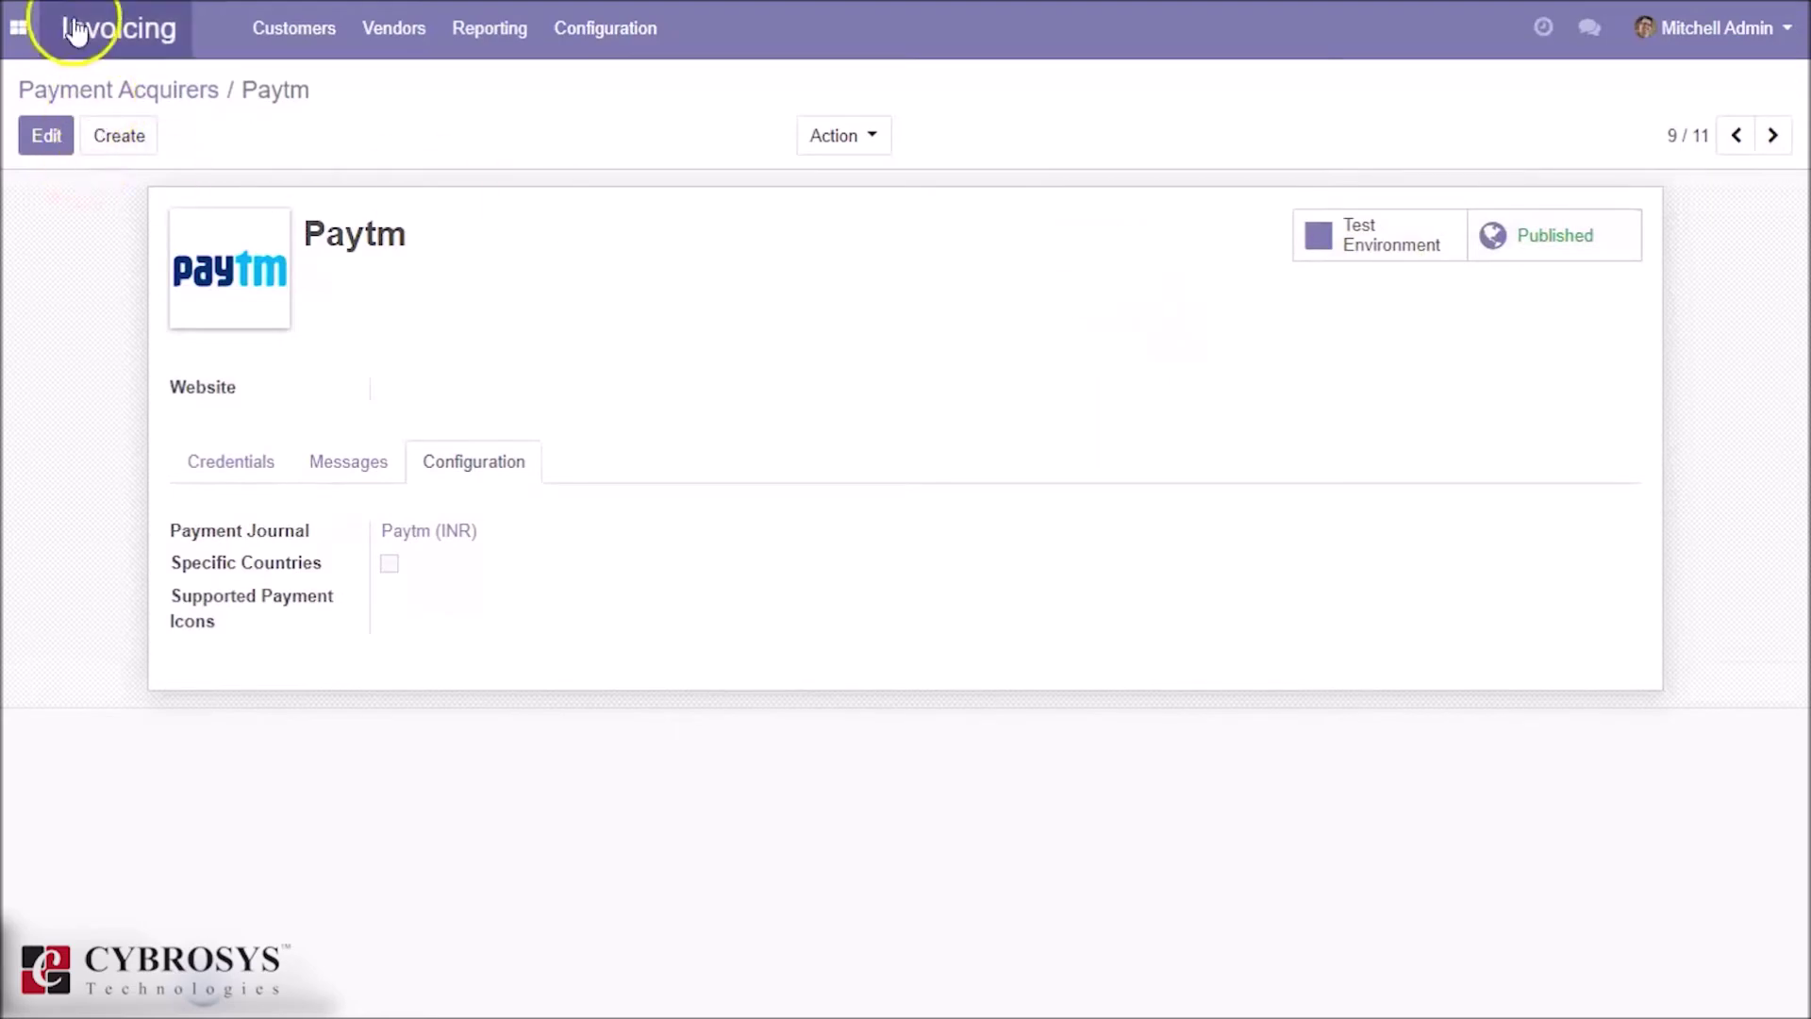
click(25, 21)
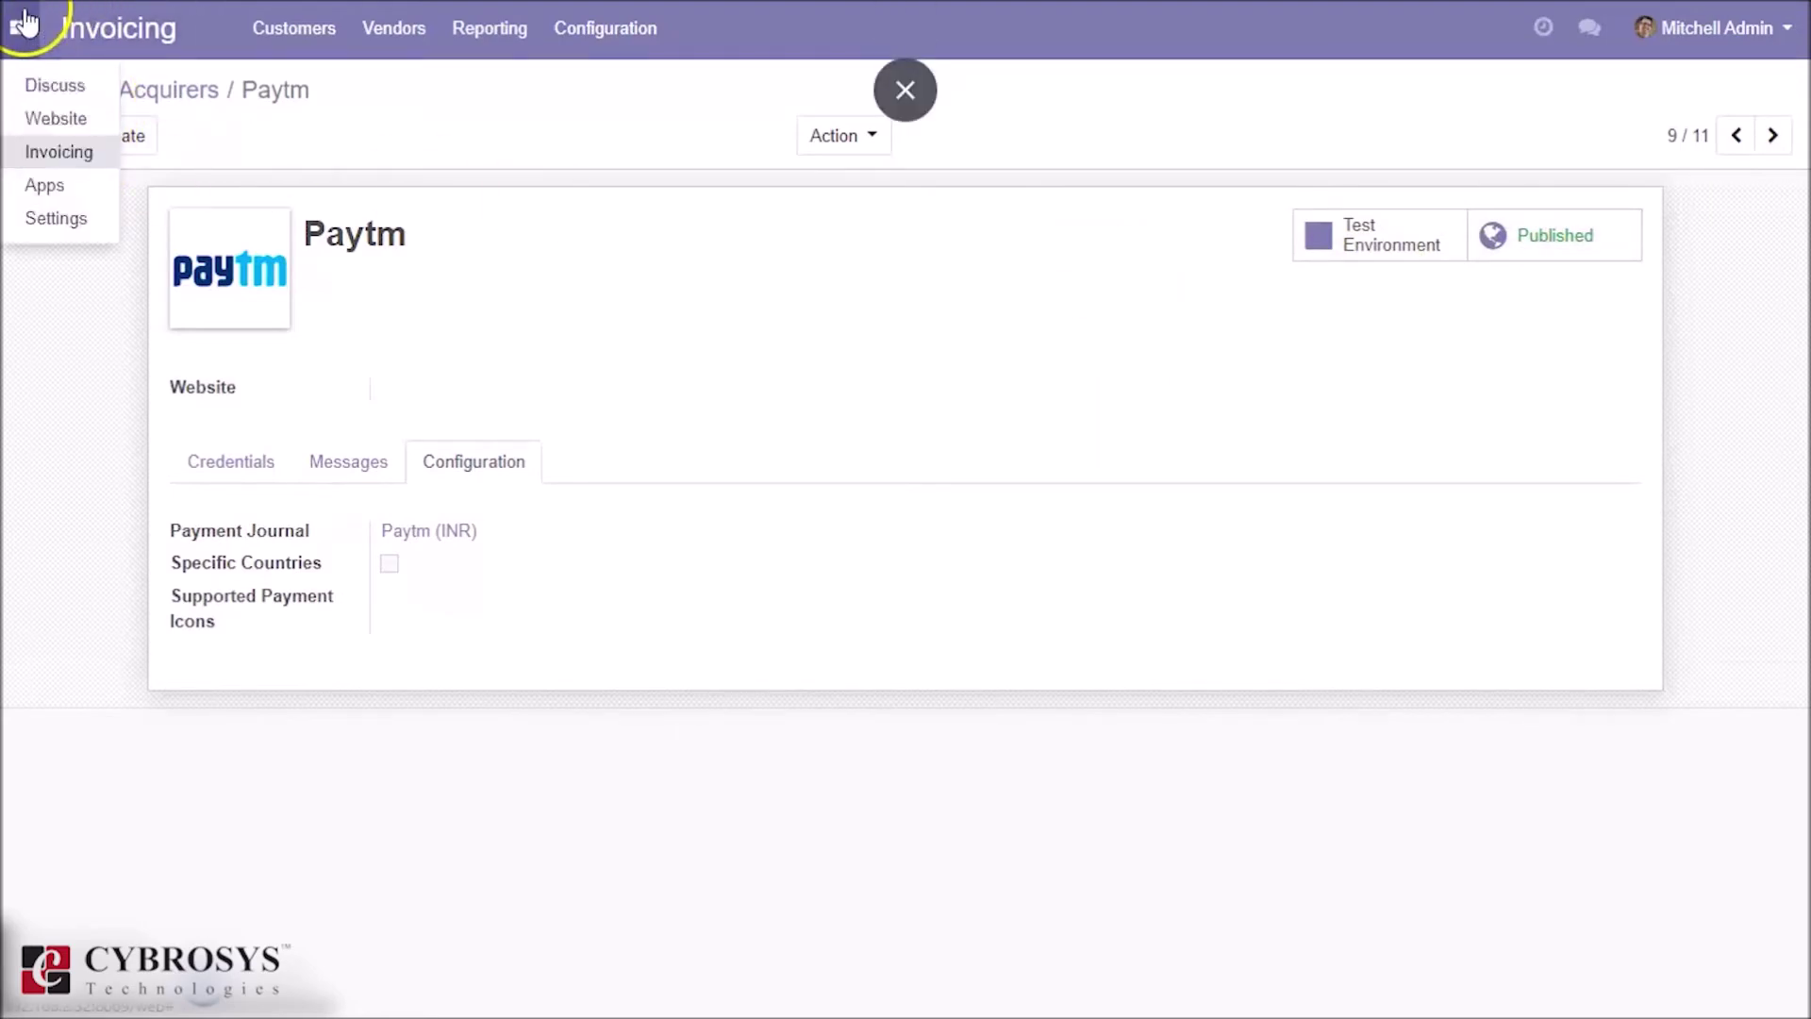
click(49, 115)
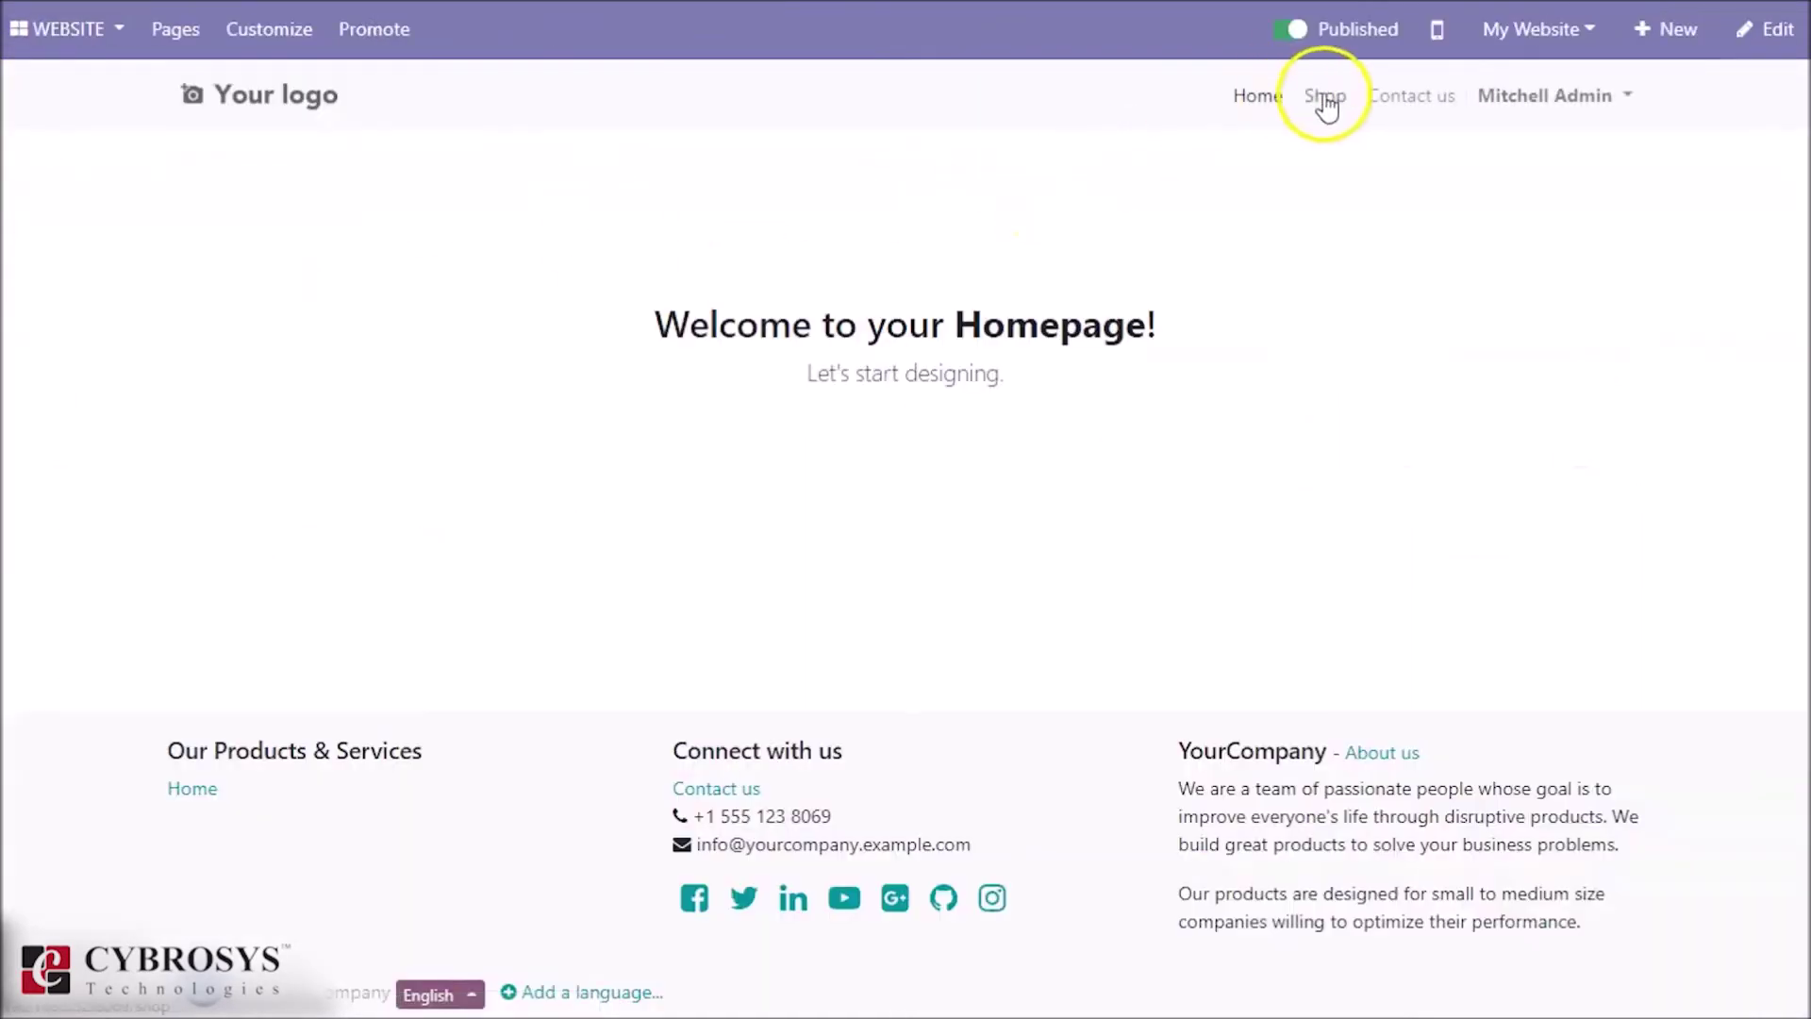
Add the Three-Seat Sofa from the online shop to the cart.
click(1325, 98)
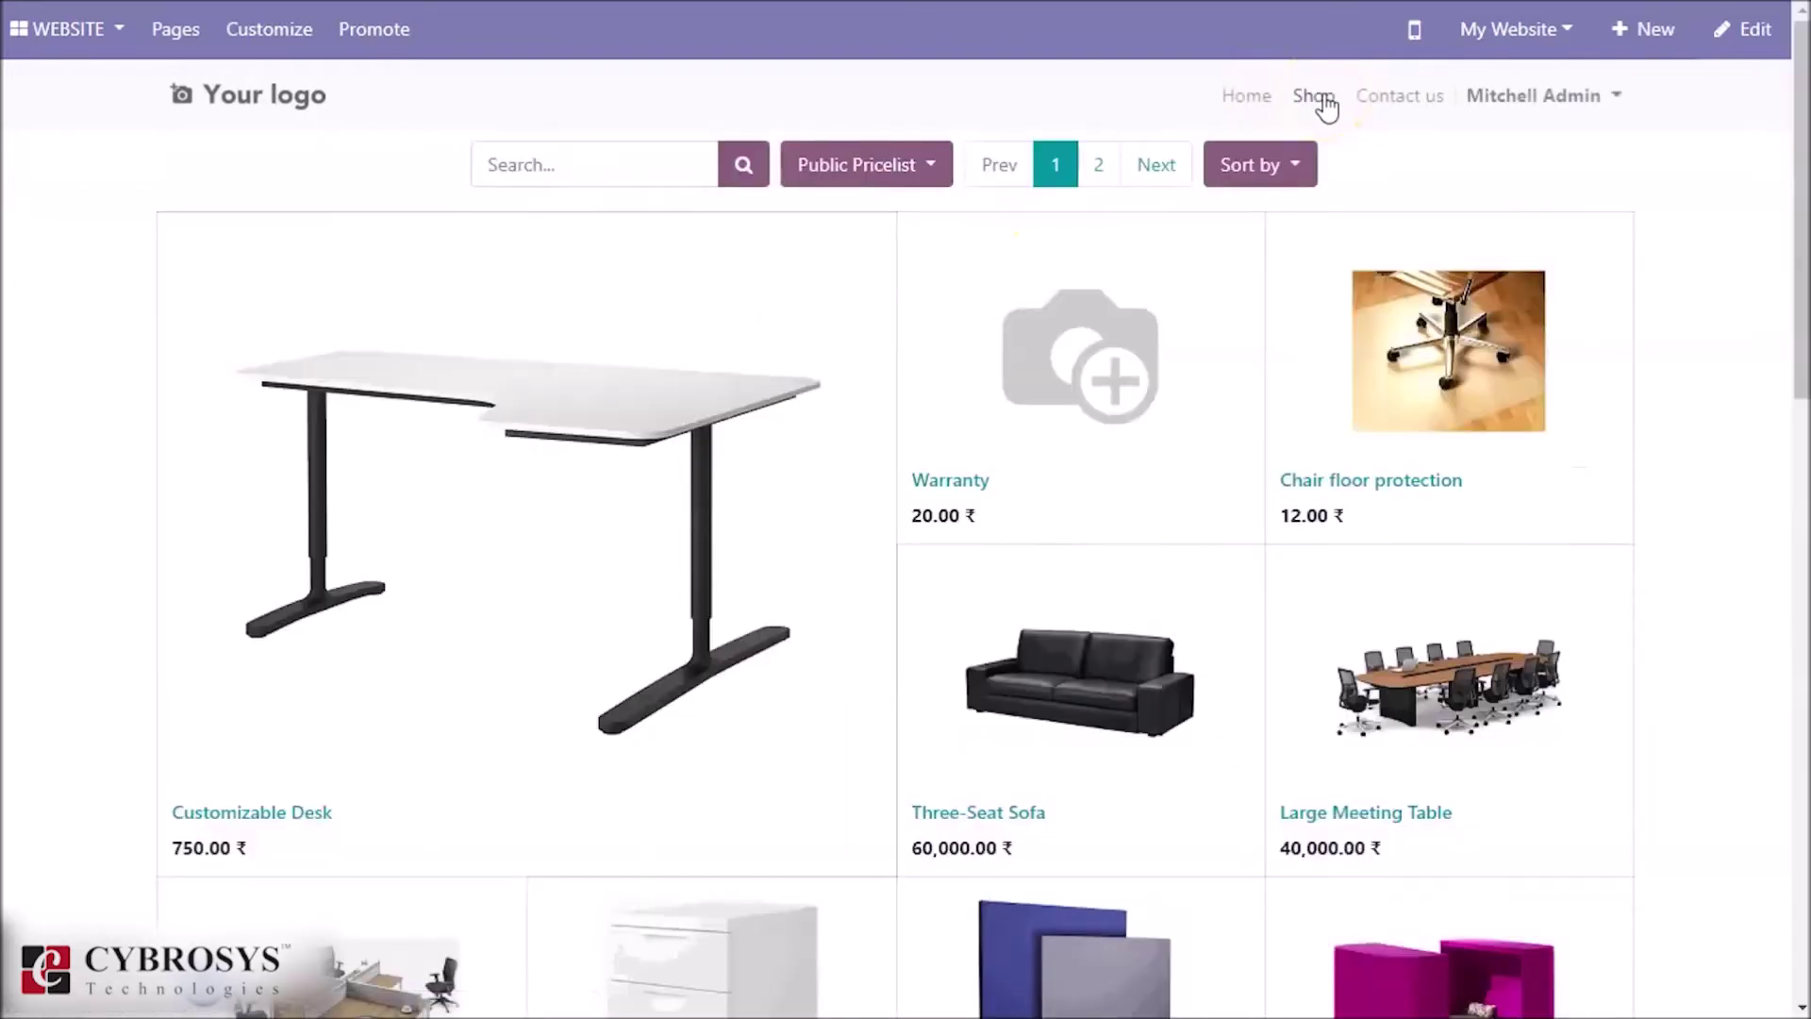
click(1061, 615)
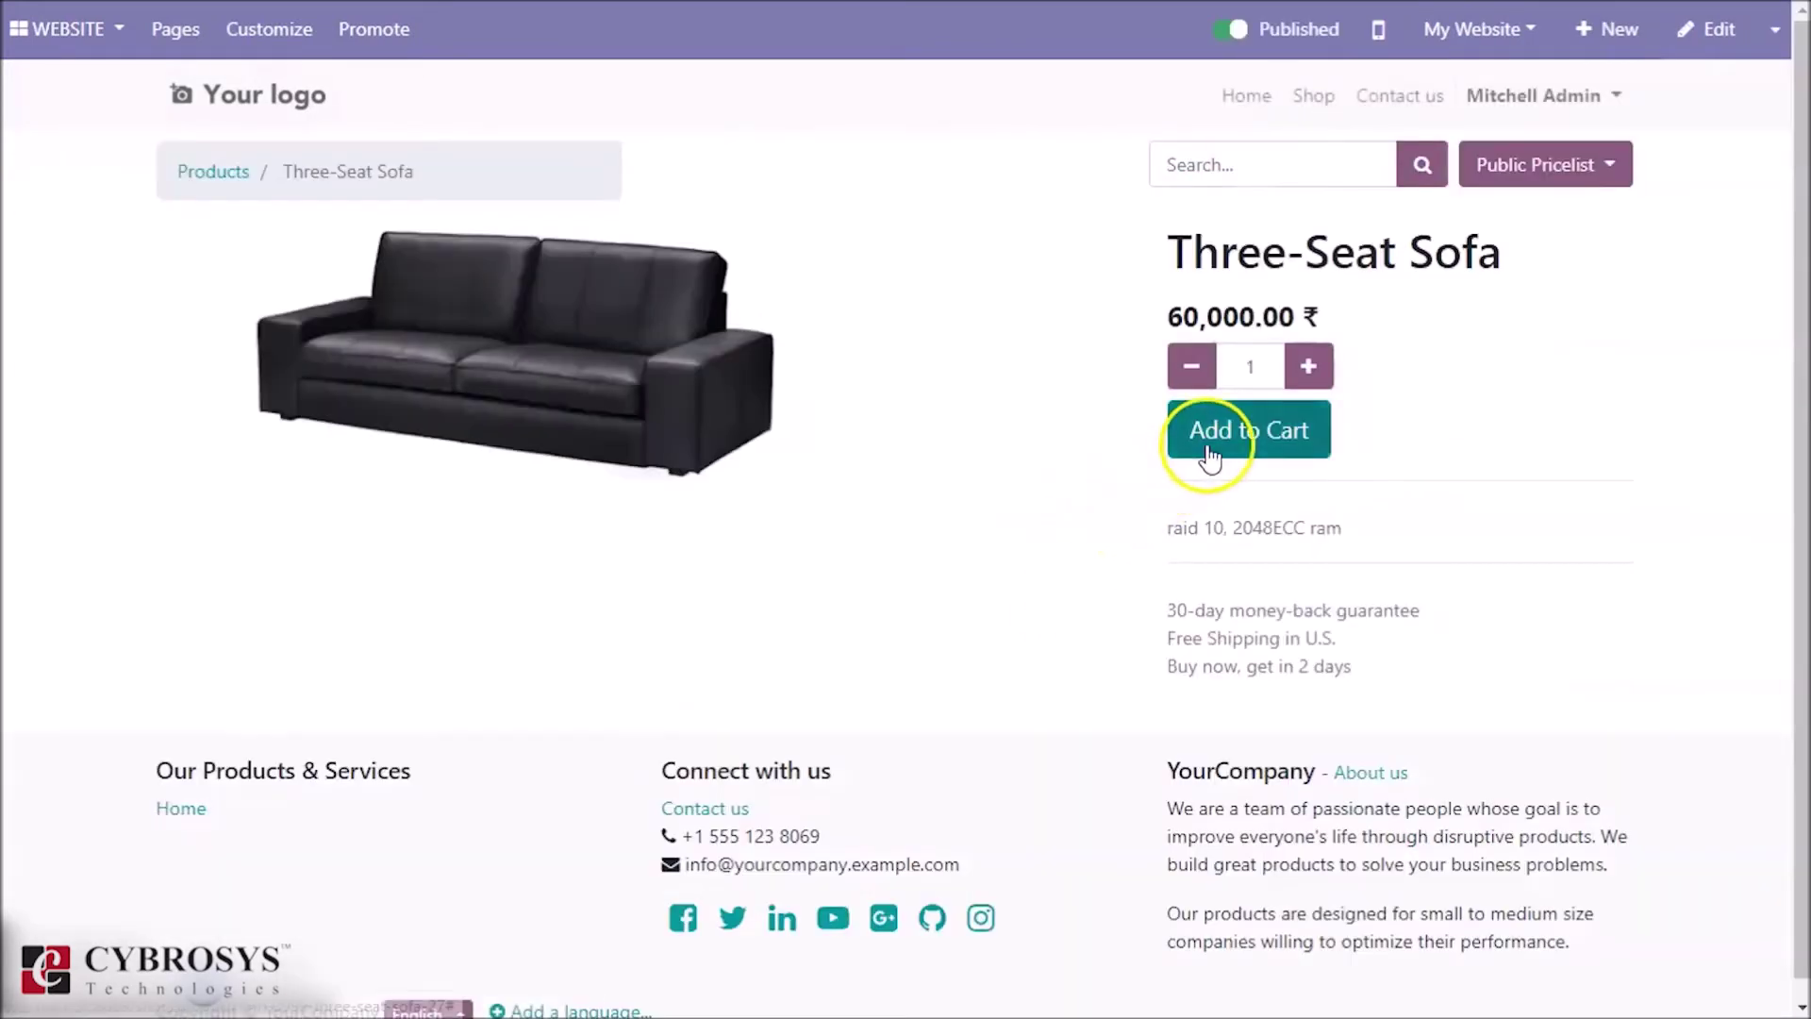
click(1211, 459)
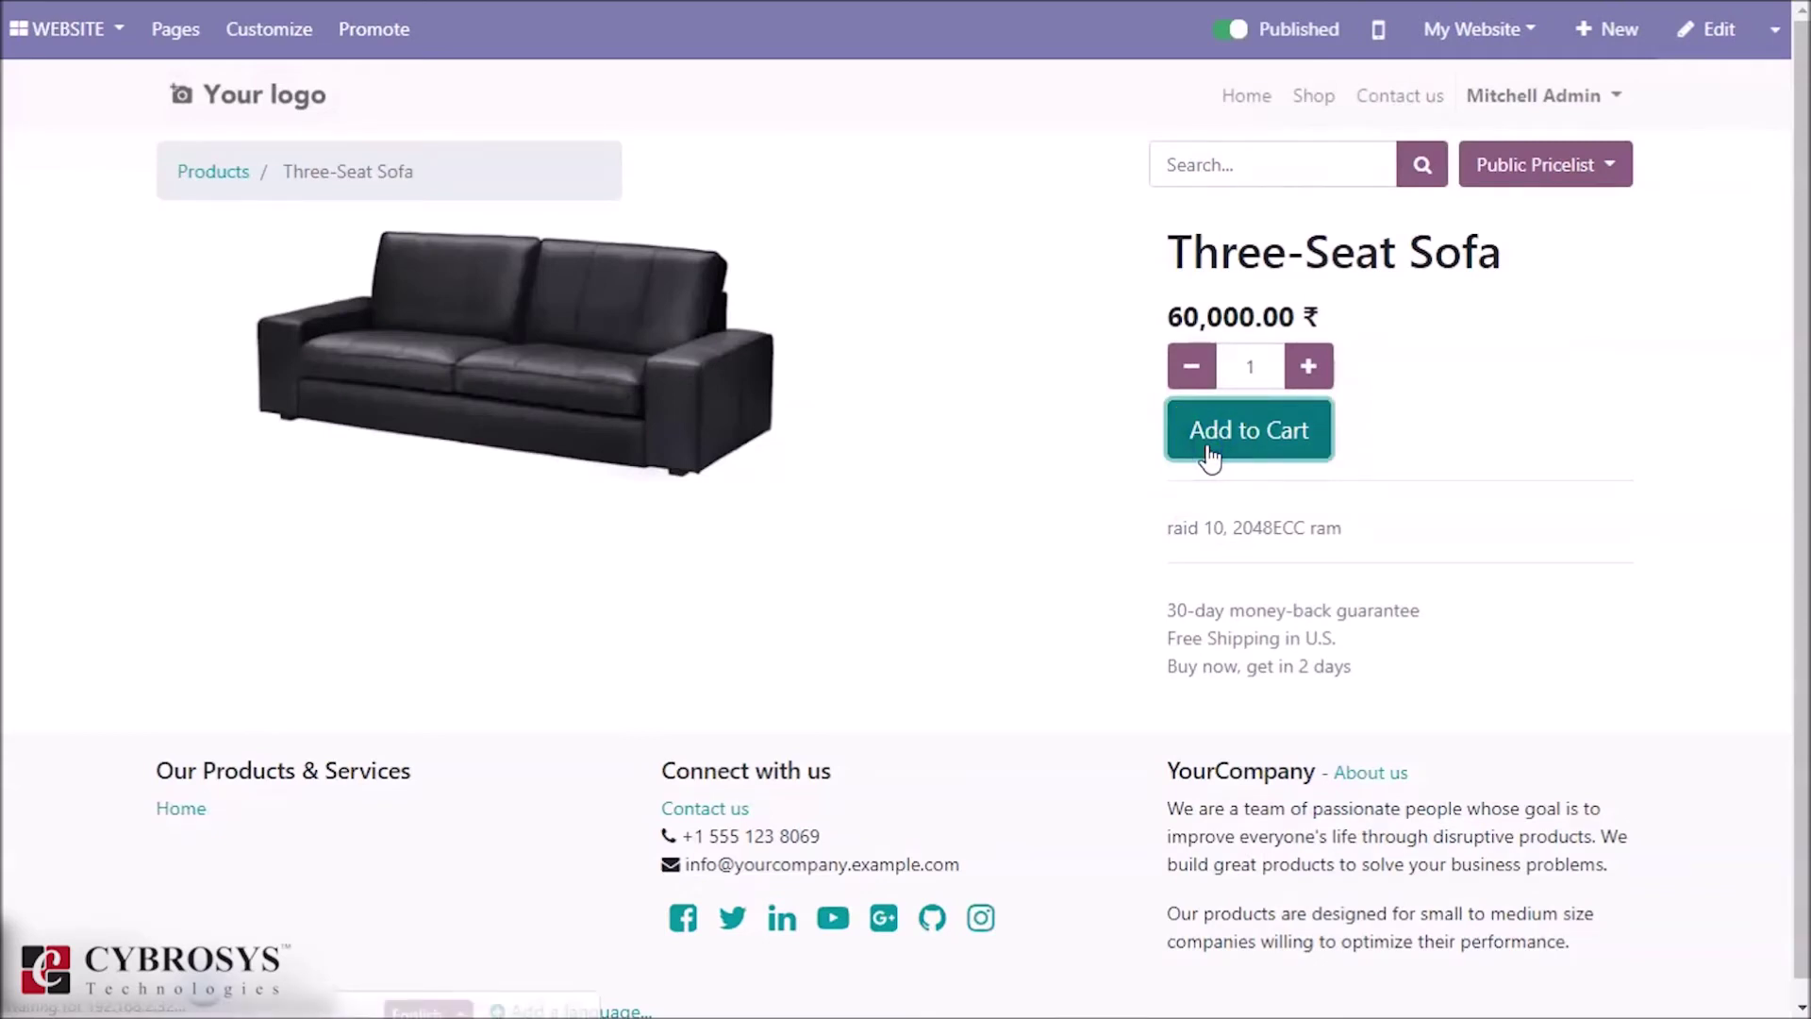
Check out with Paytm as the payment method and submit the order.
click(1070, 444)
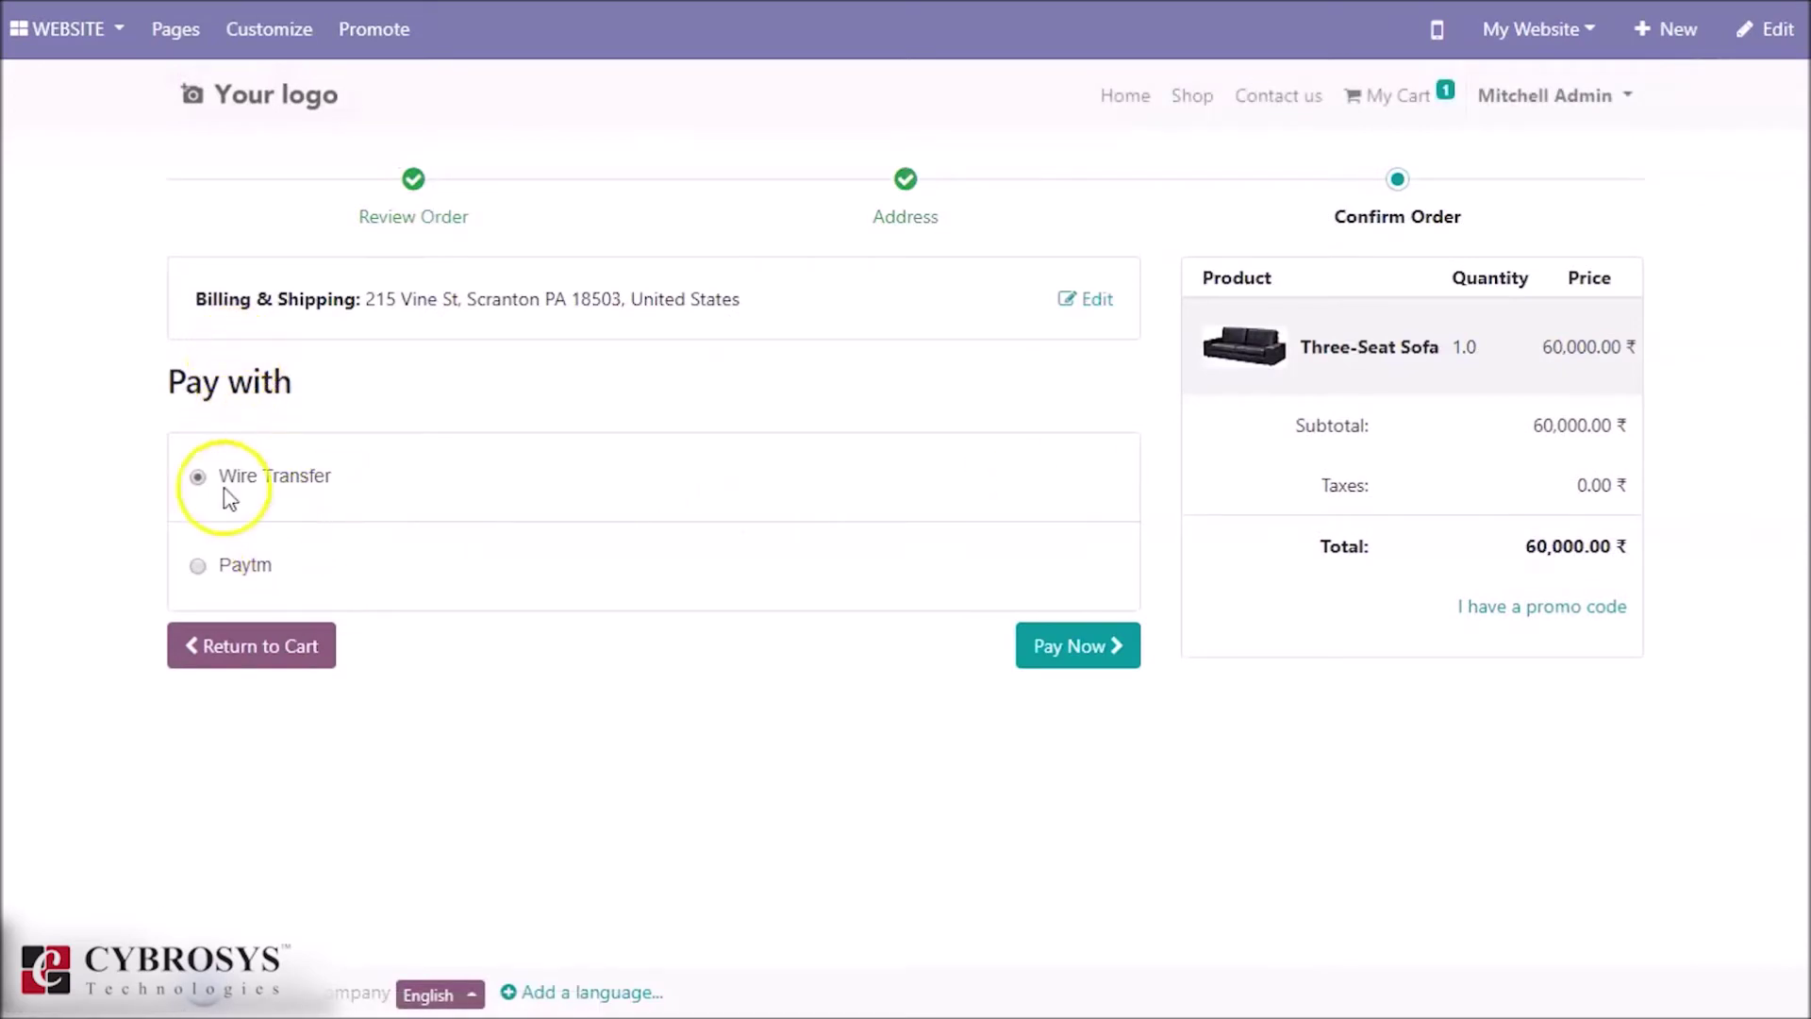
click(241, 565)
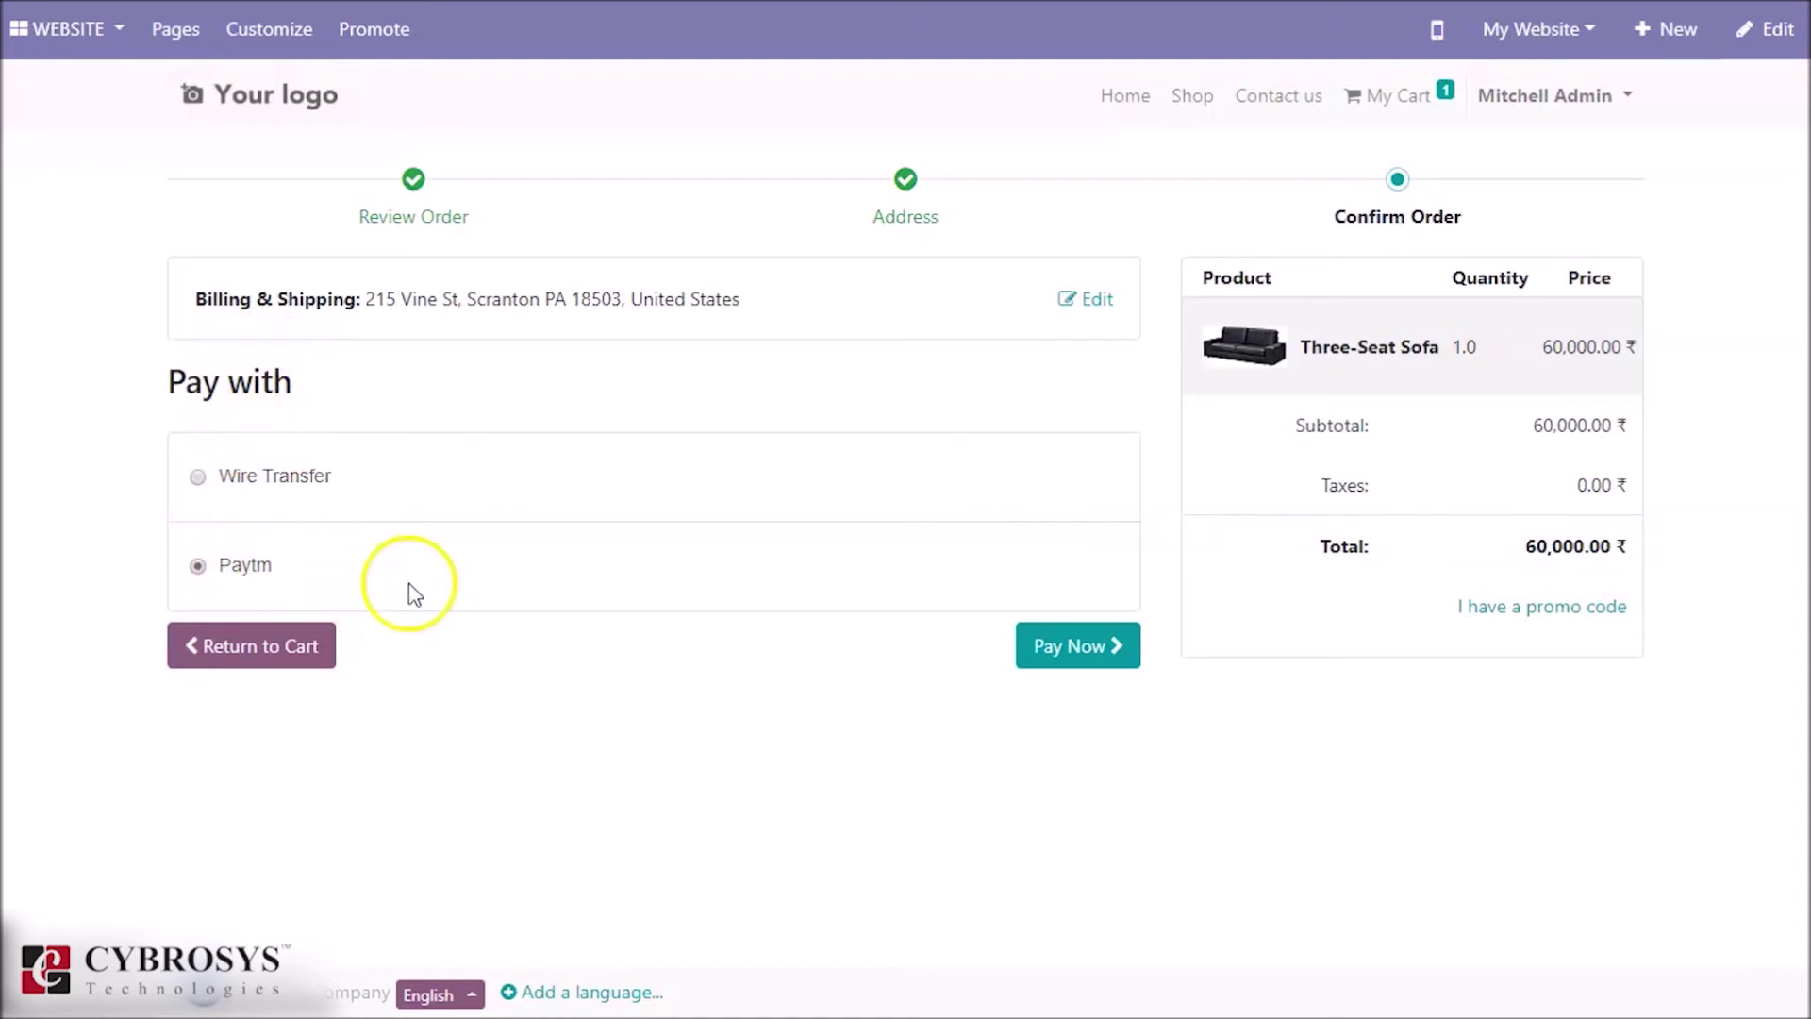
click(1046, 650)
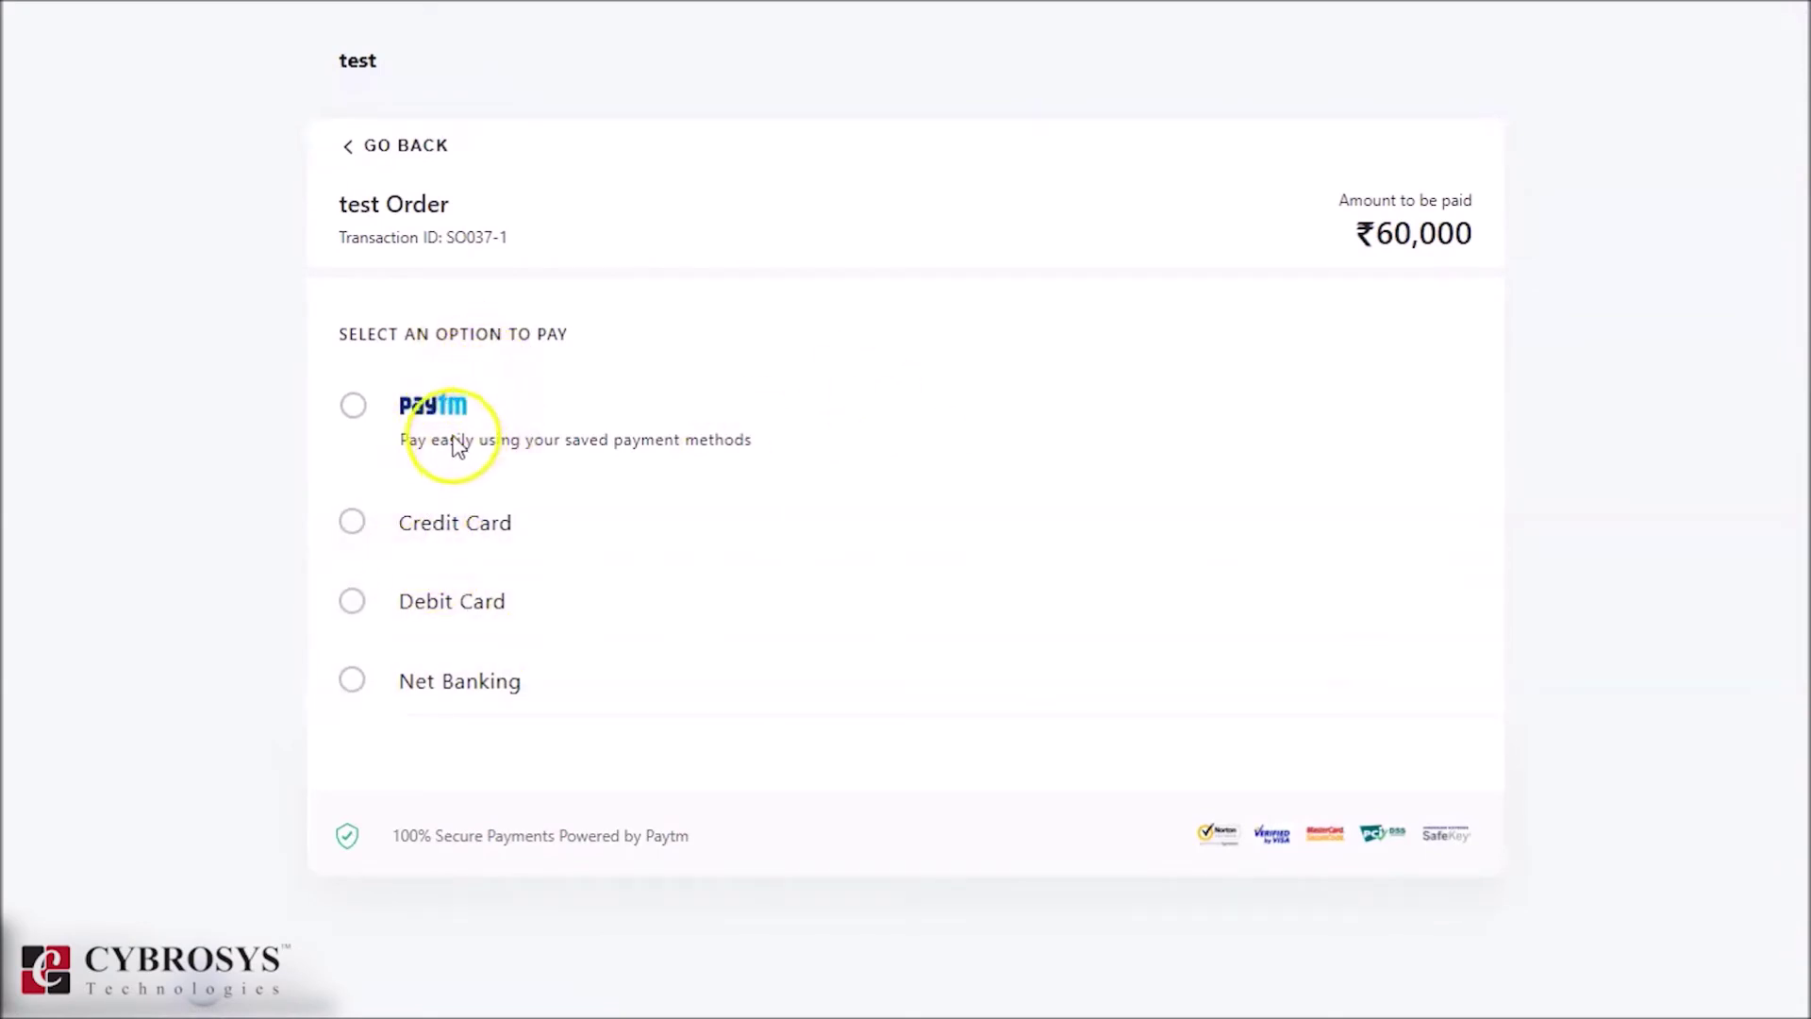
Pay ₹60,000 on Paytm by debit card using the test card number, expiry date and CVV.
click(452, 604)
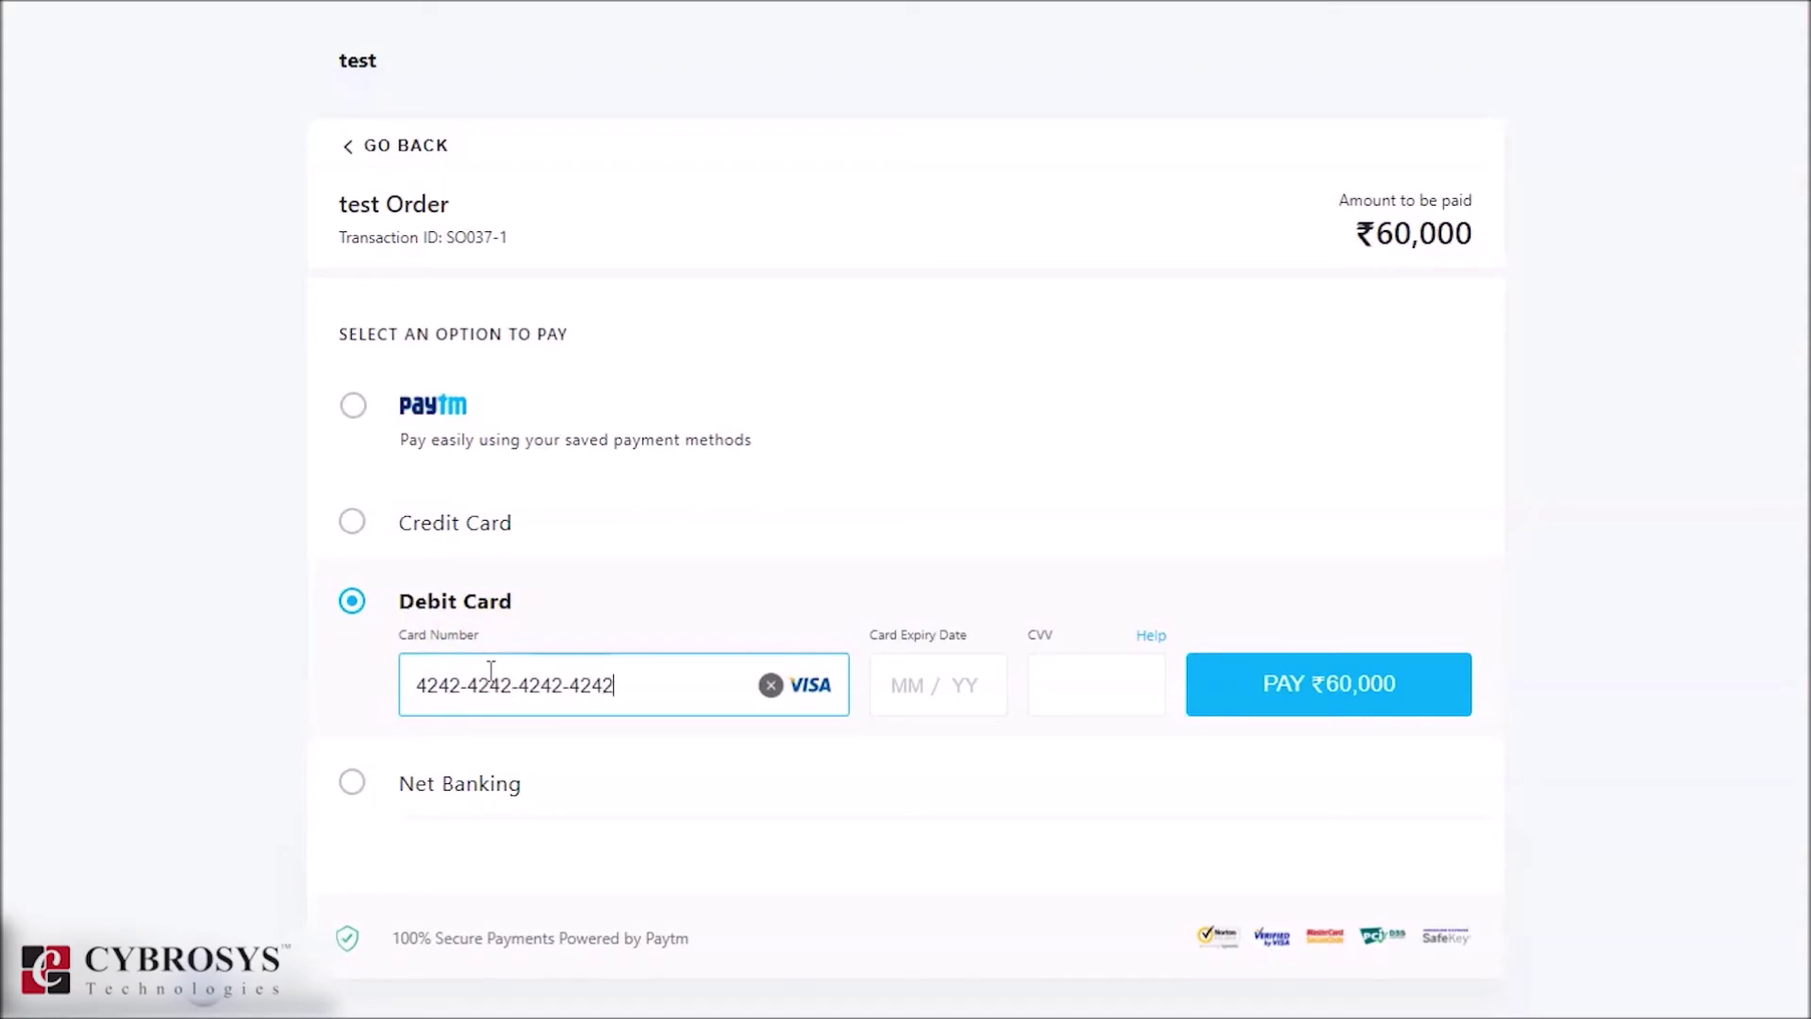
click(894, 680)
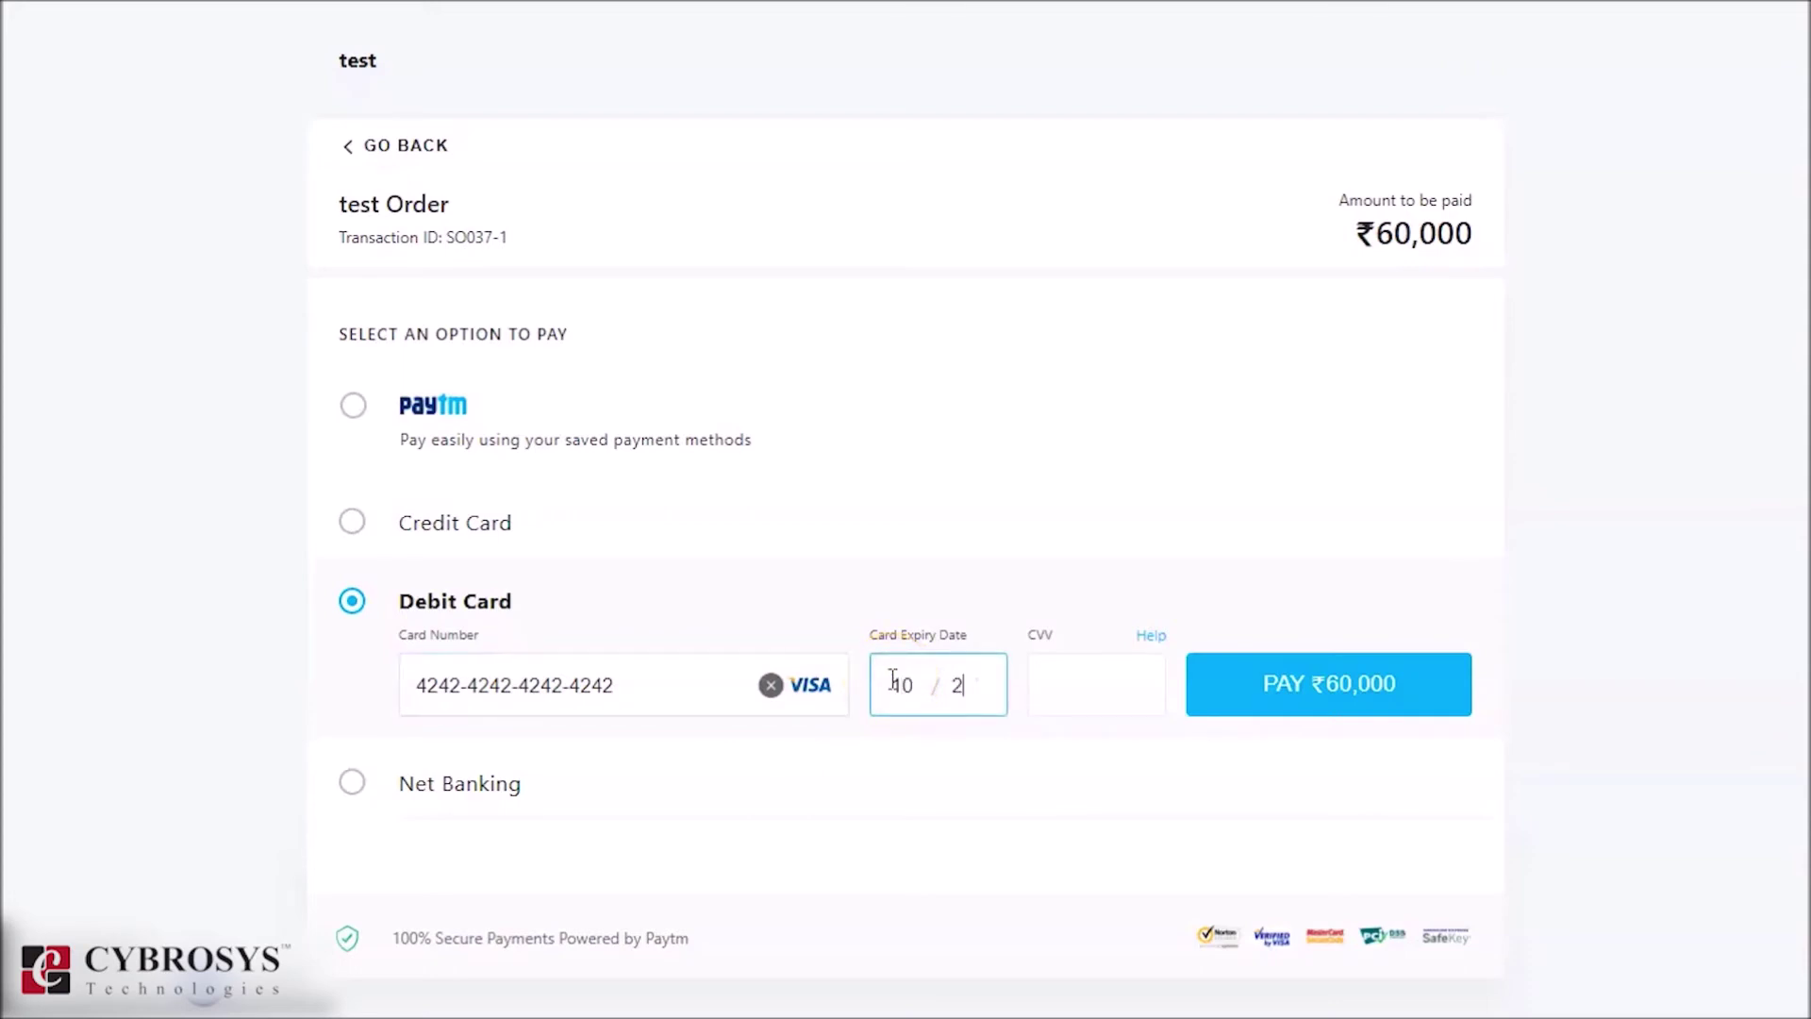
click(1061, 684)
text(1)
click(1254, 710)
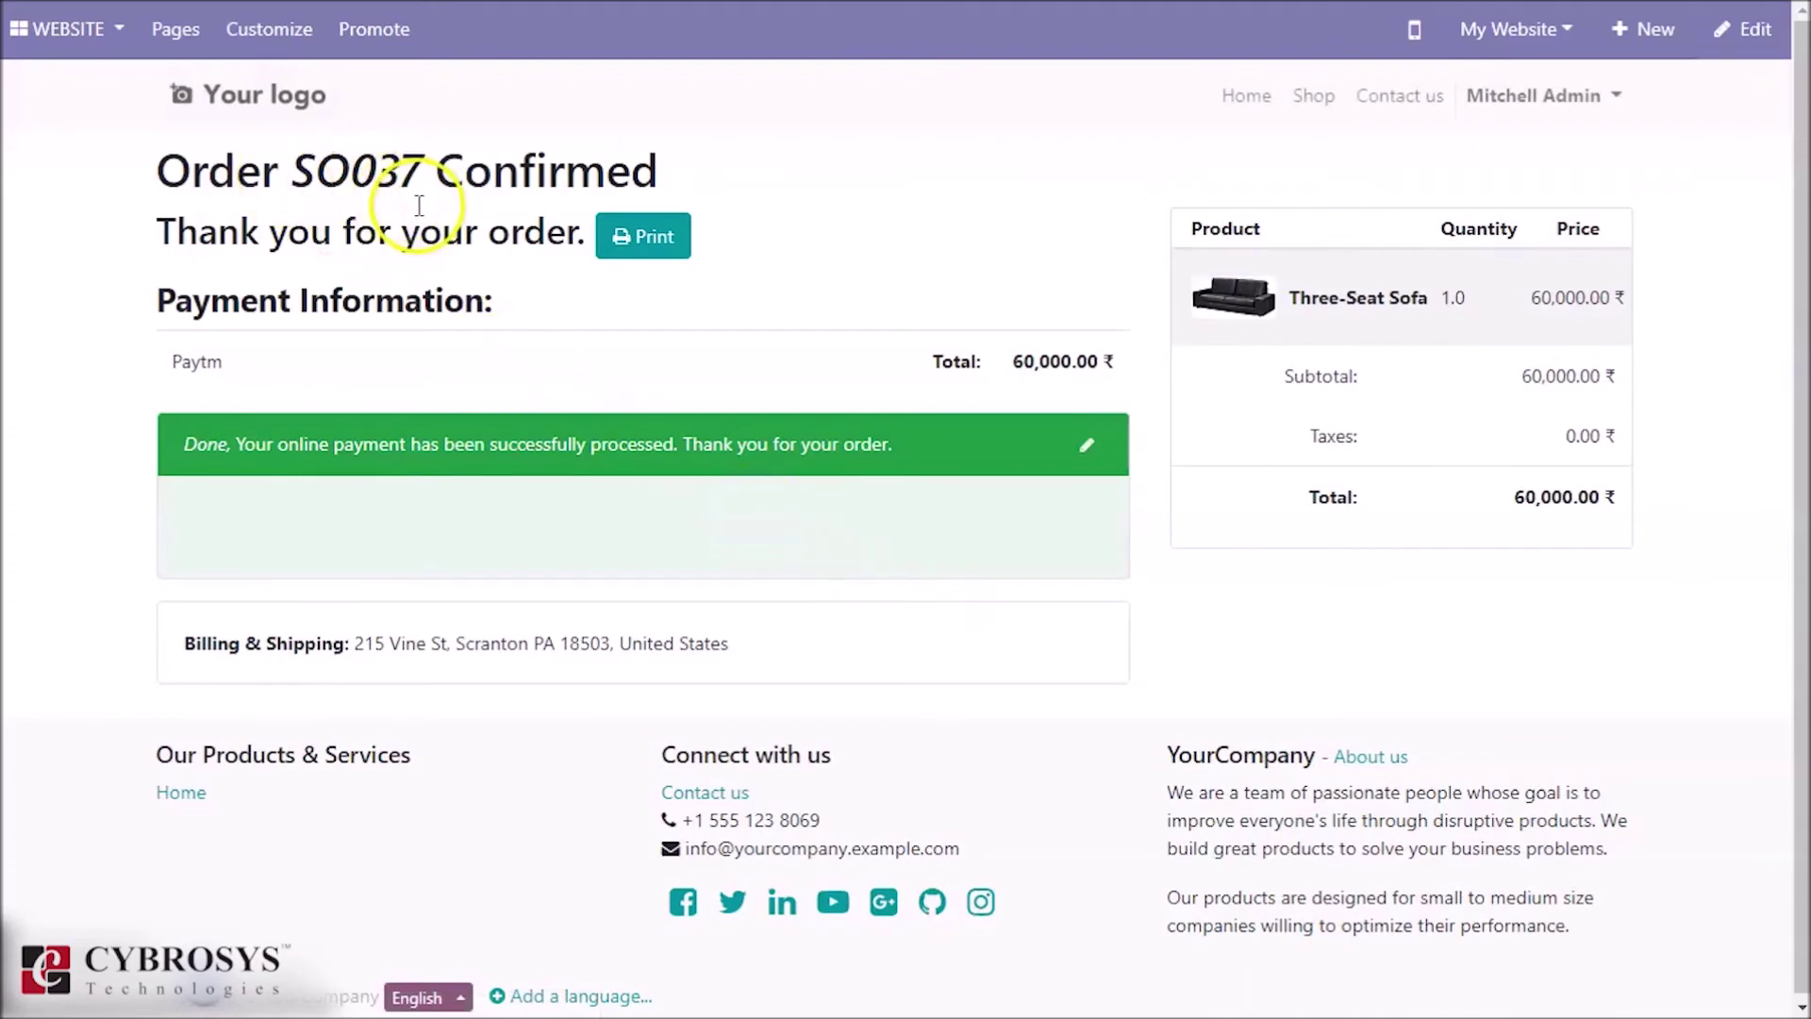
In the Website backend, open sales order SO037 from the Orders list.
click(111, 30)
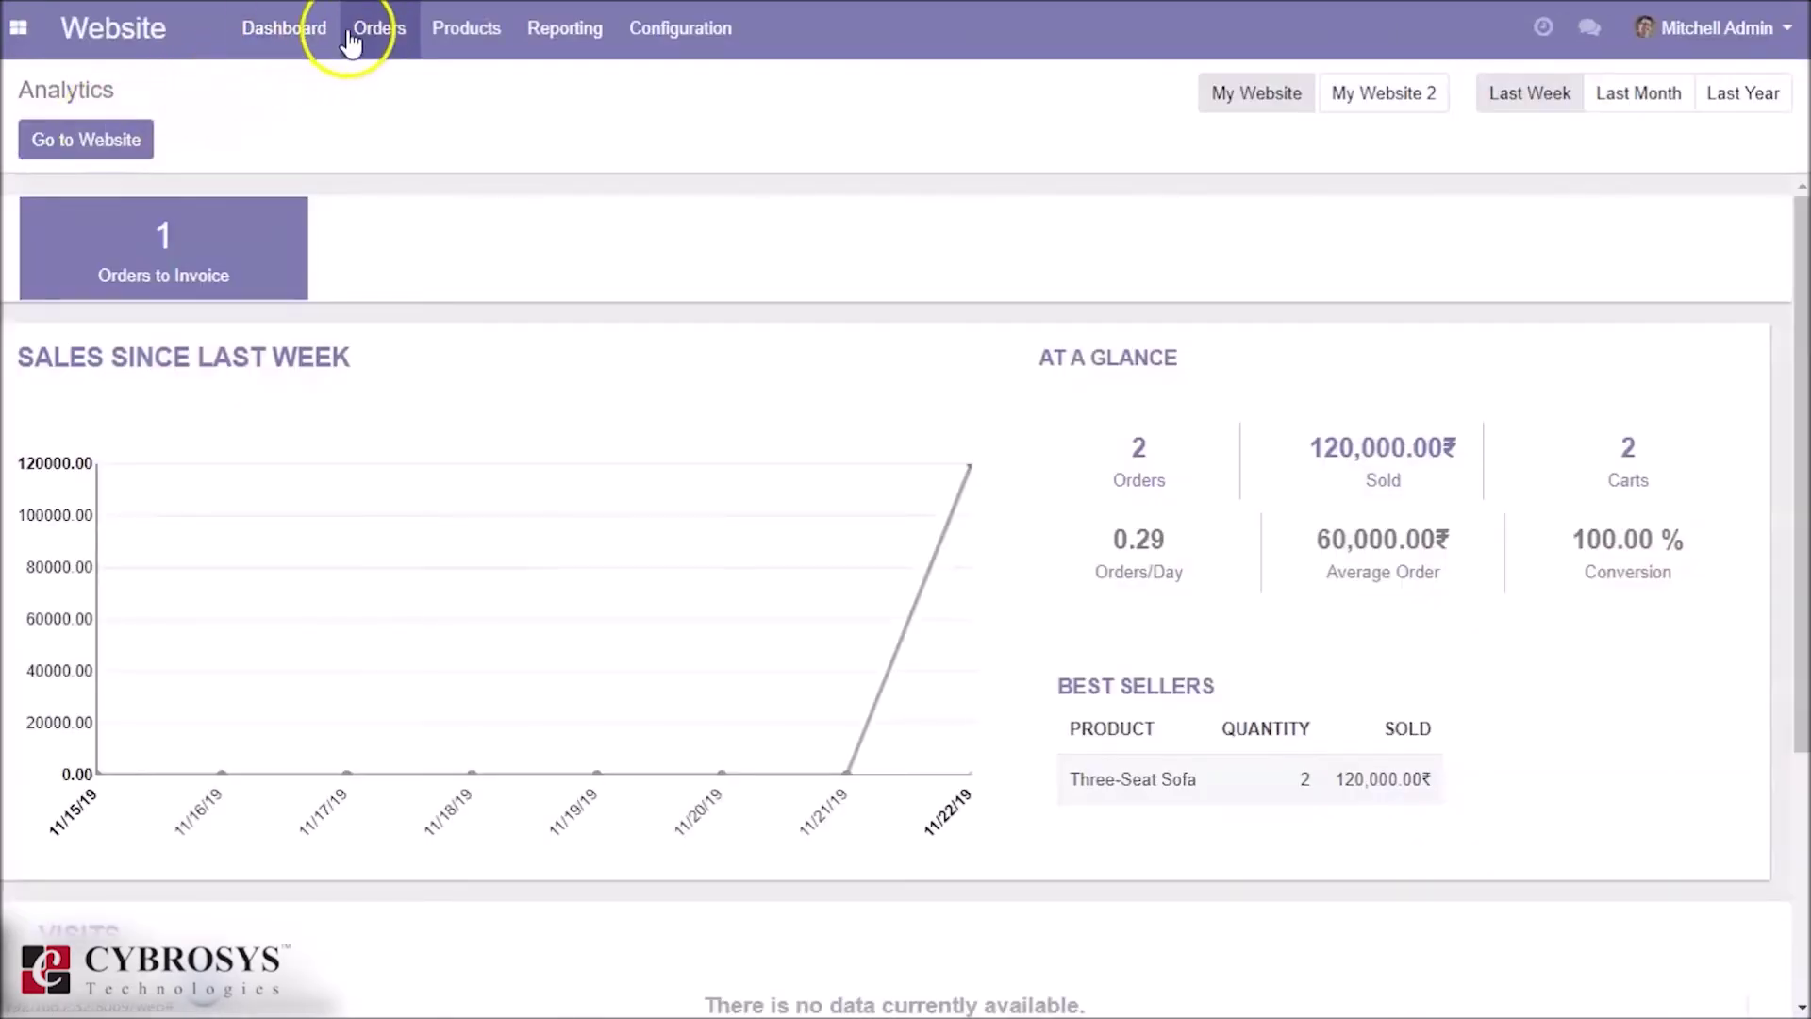
click(368, 28)
click(359, 94)
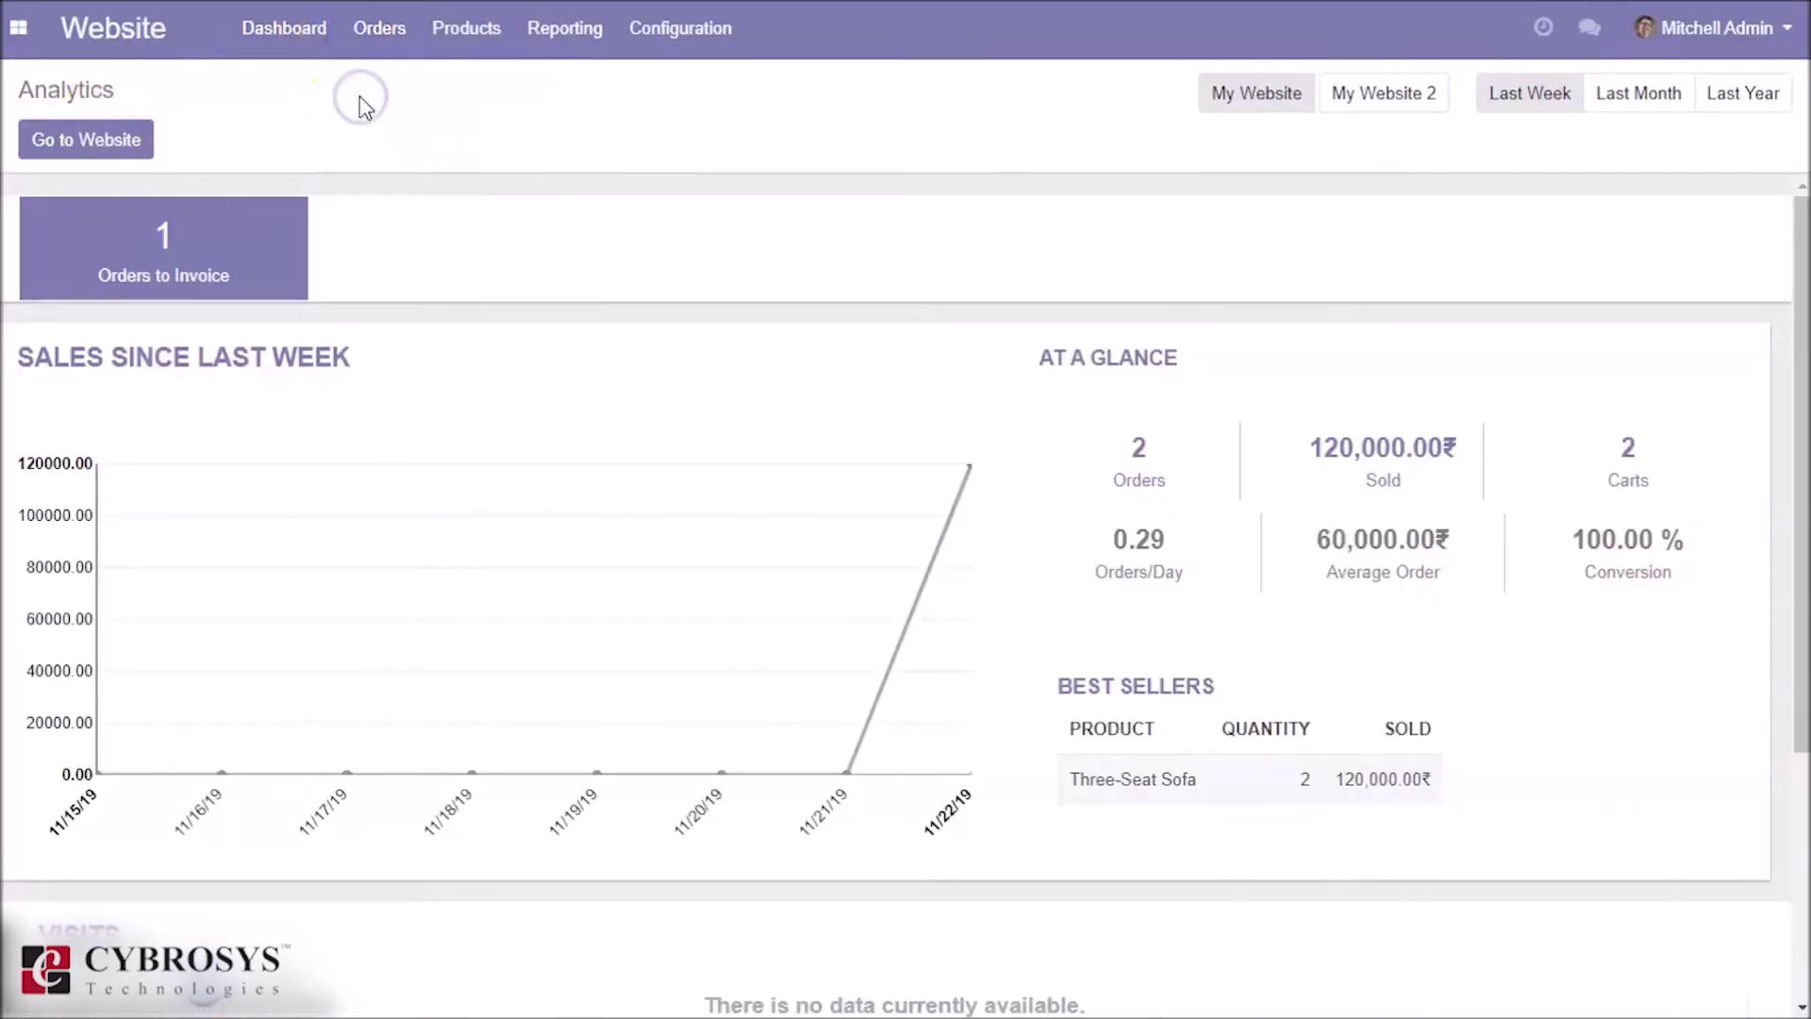
click(323, 231)
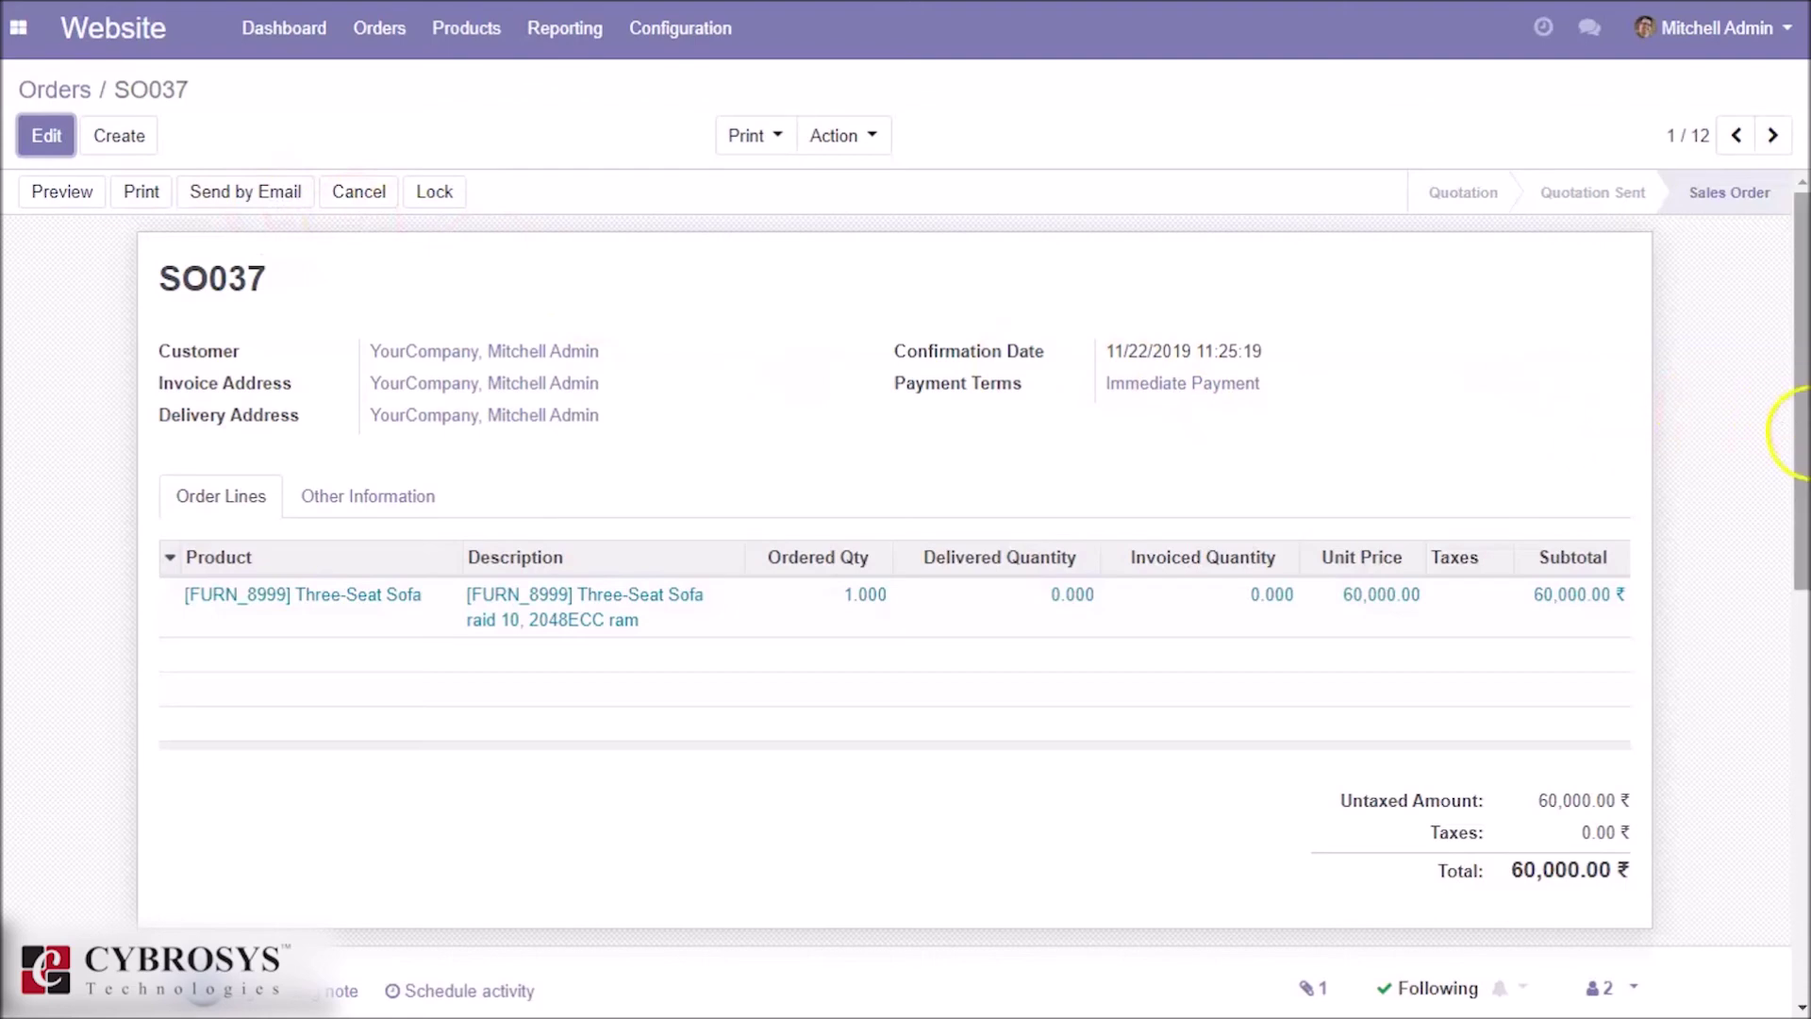
drag(1800, 434, 1804, 714)
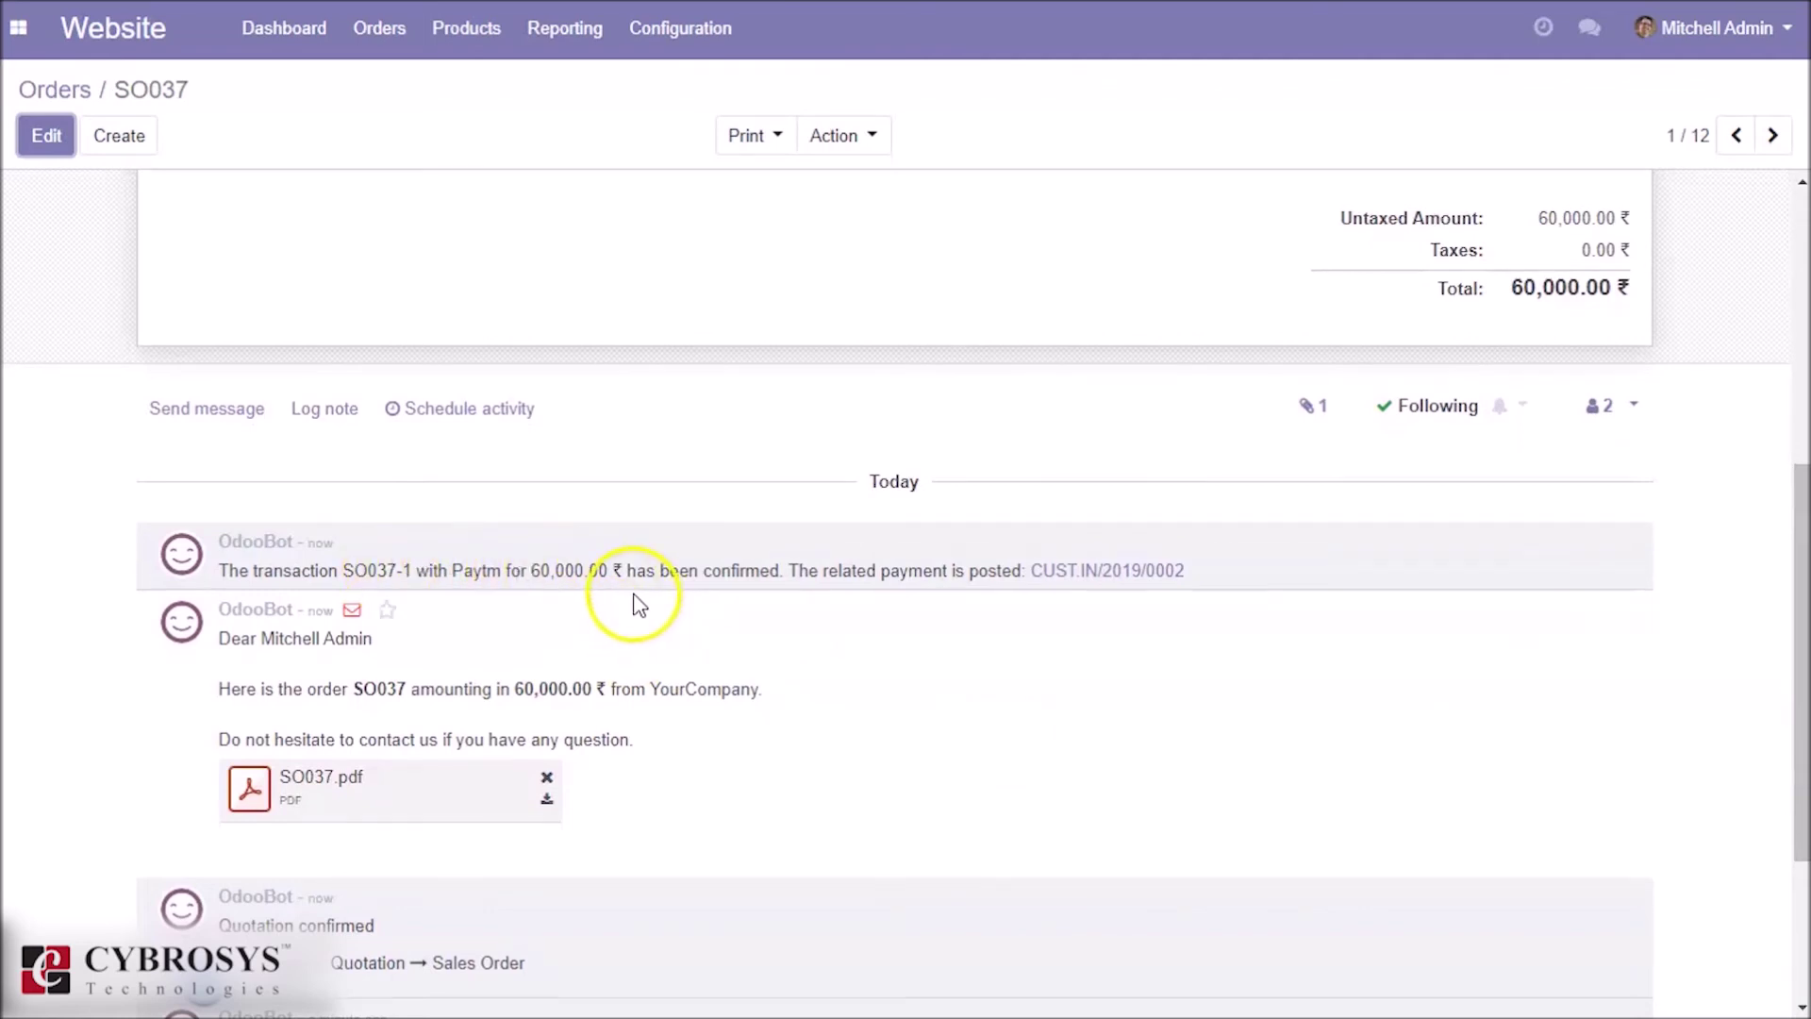
click(1068, 572)
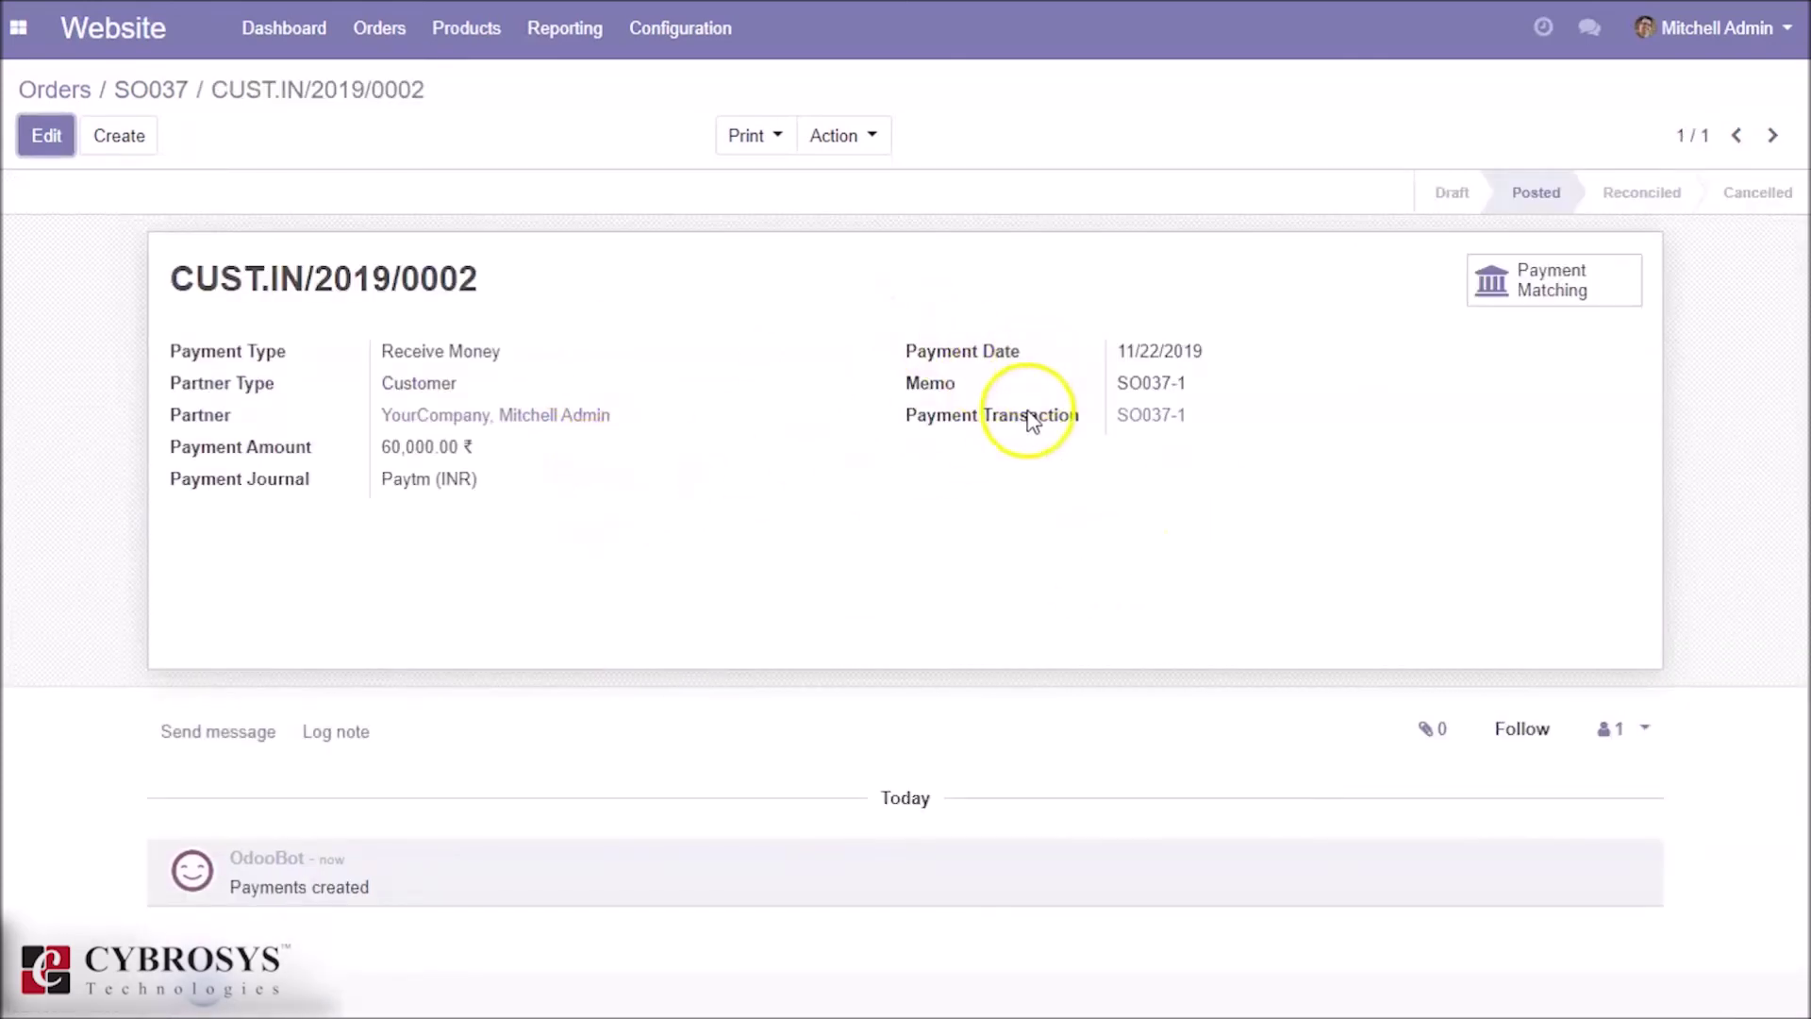
click(134, 98)
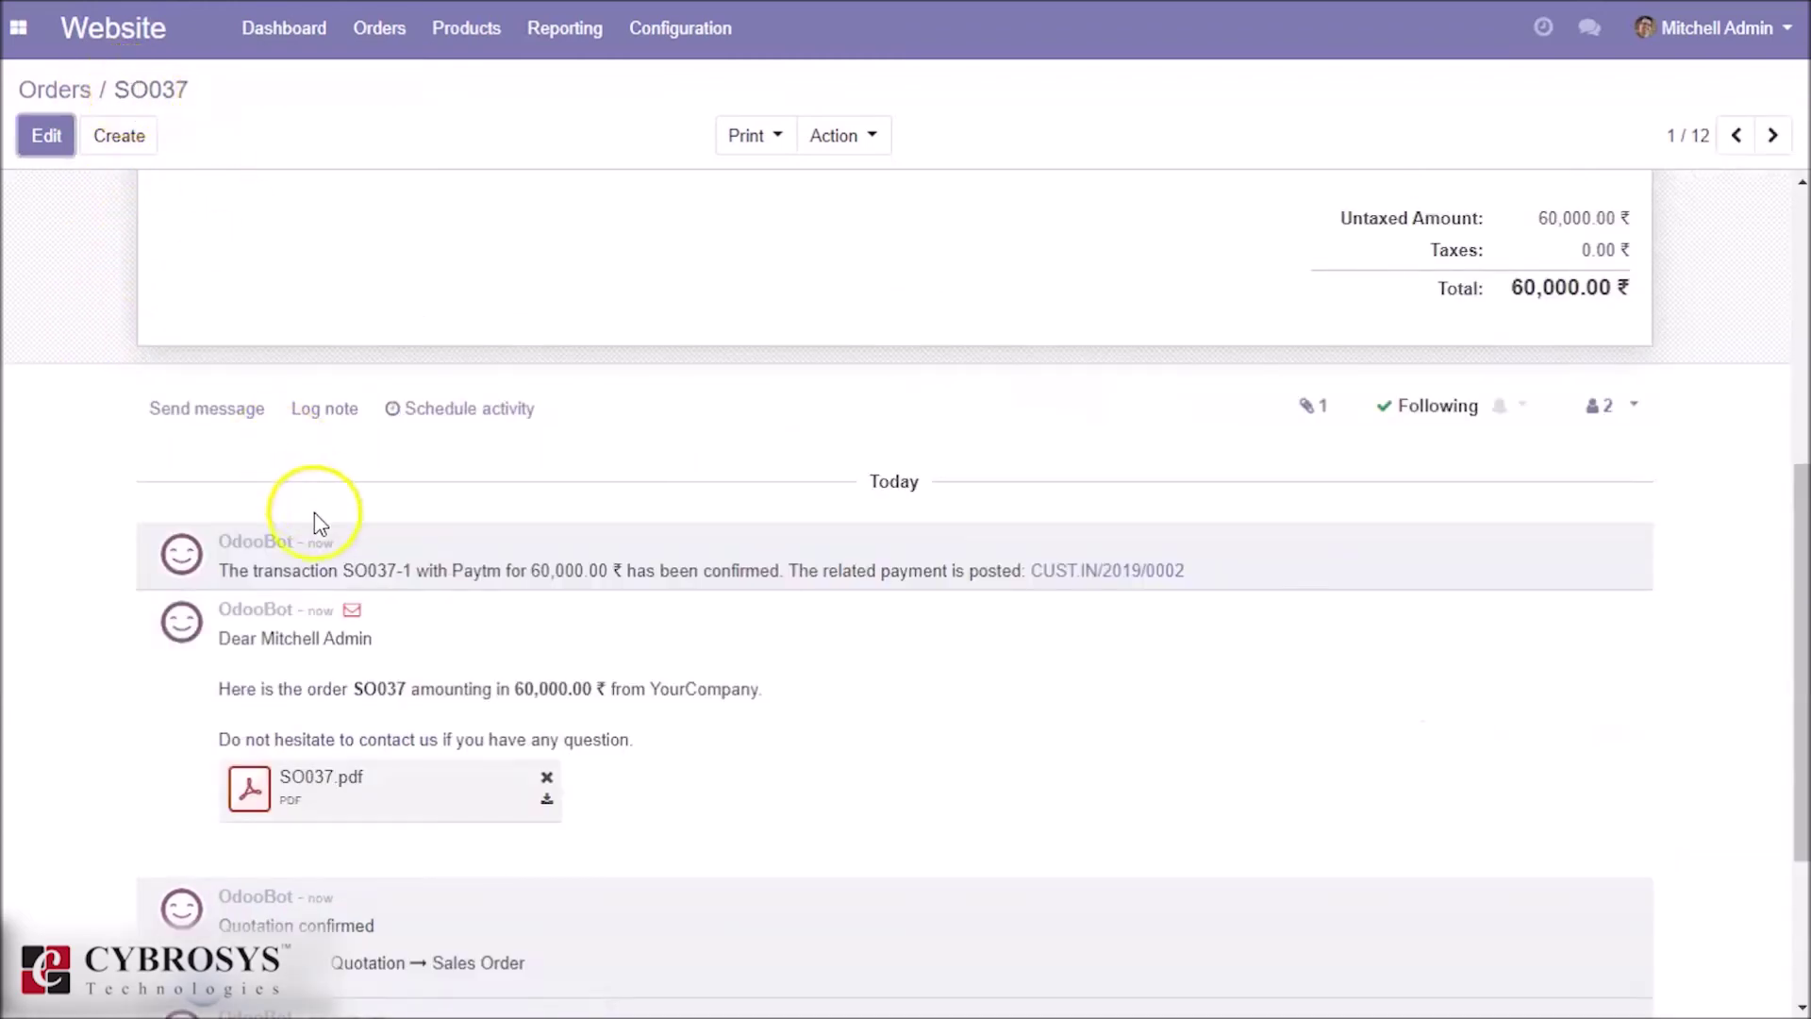
click(1070, 572)
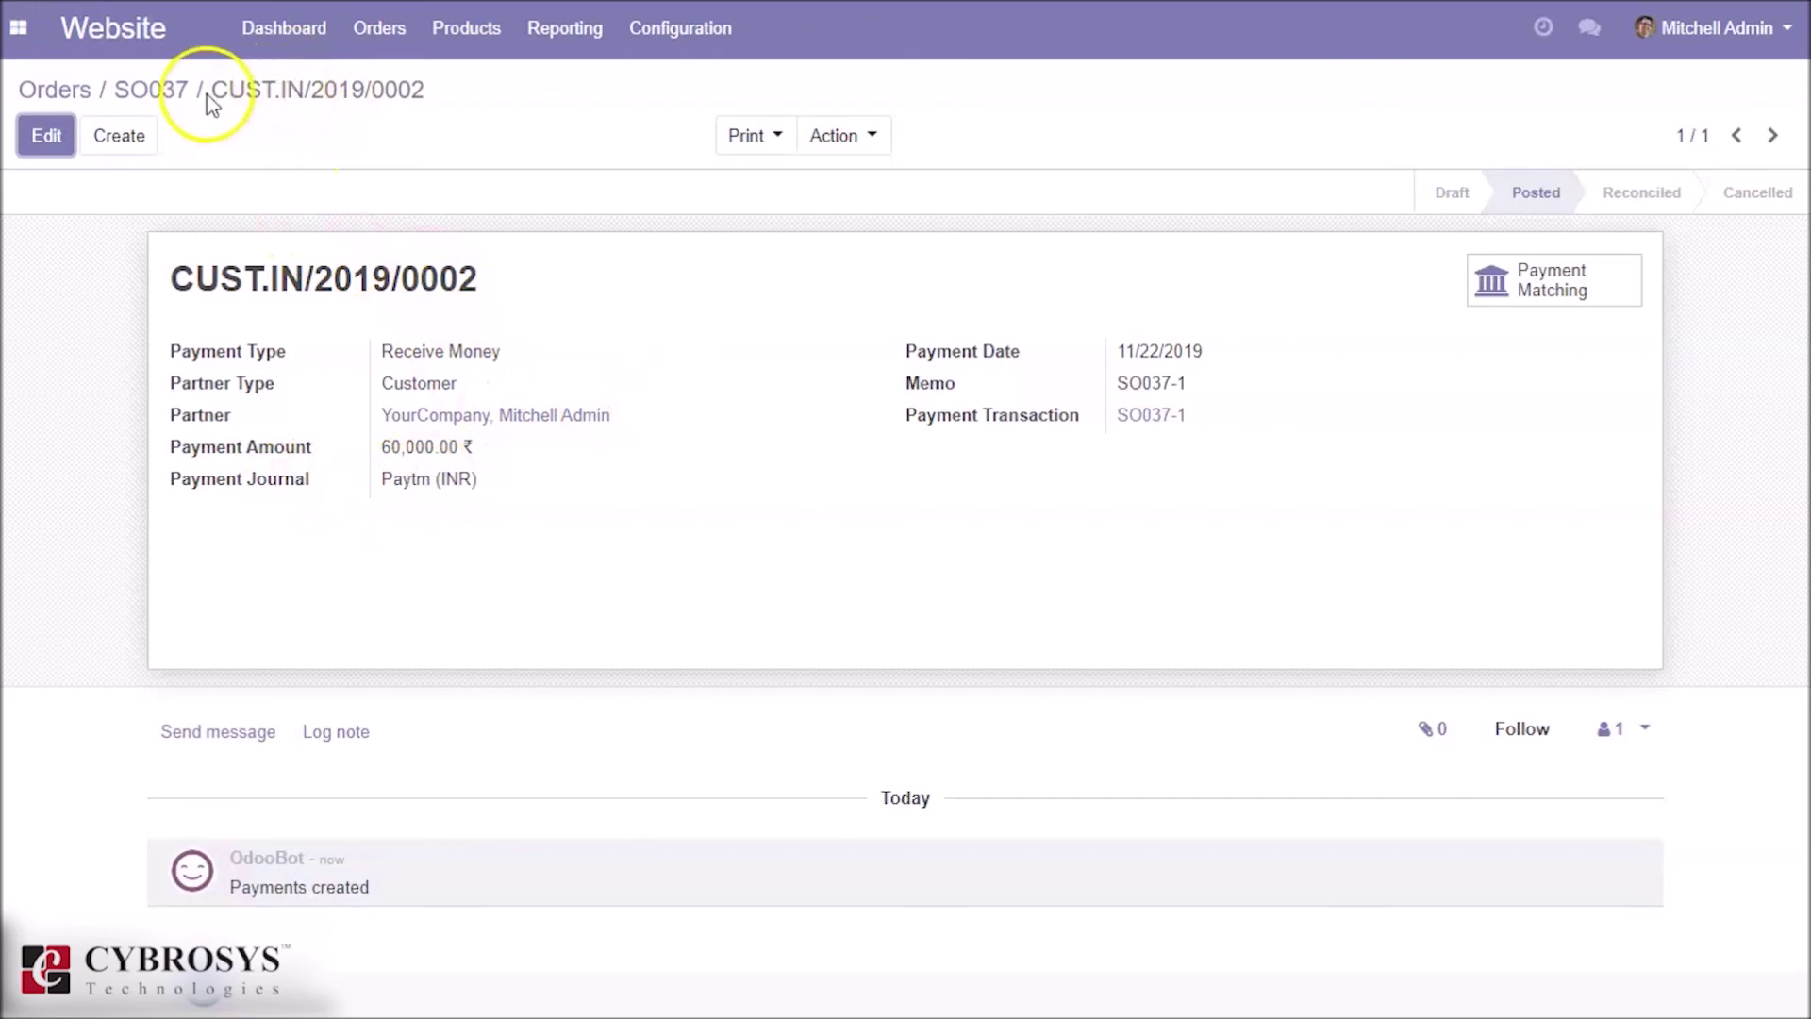
click(151, 89)
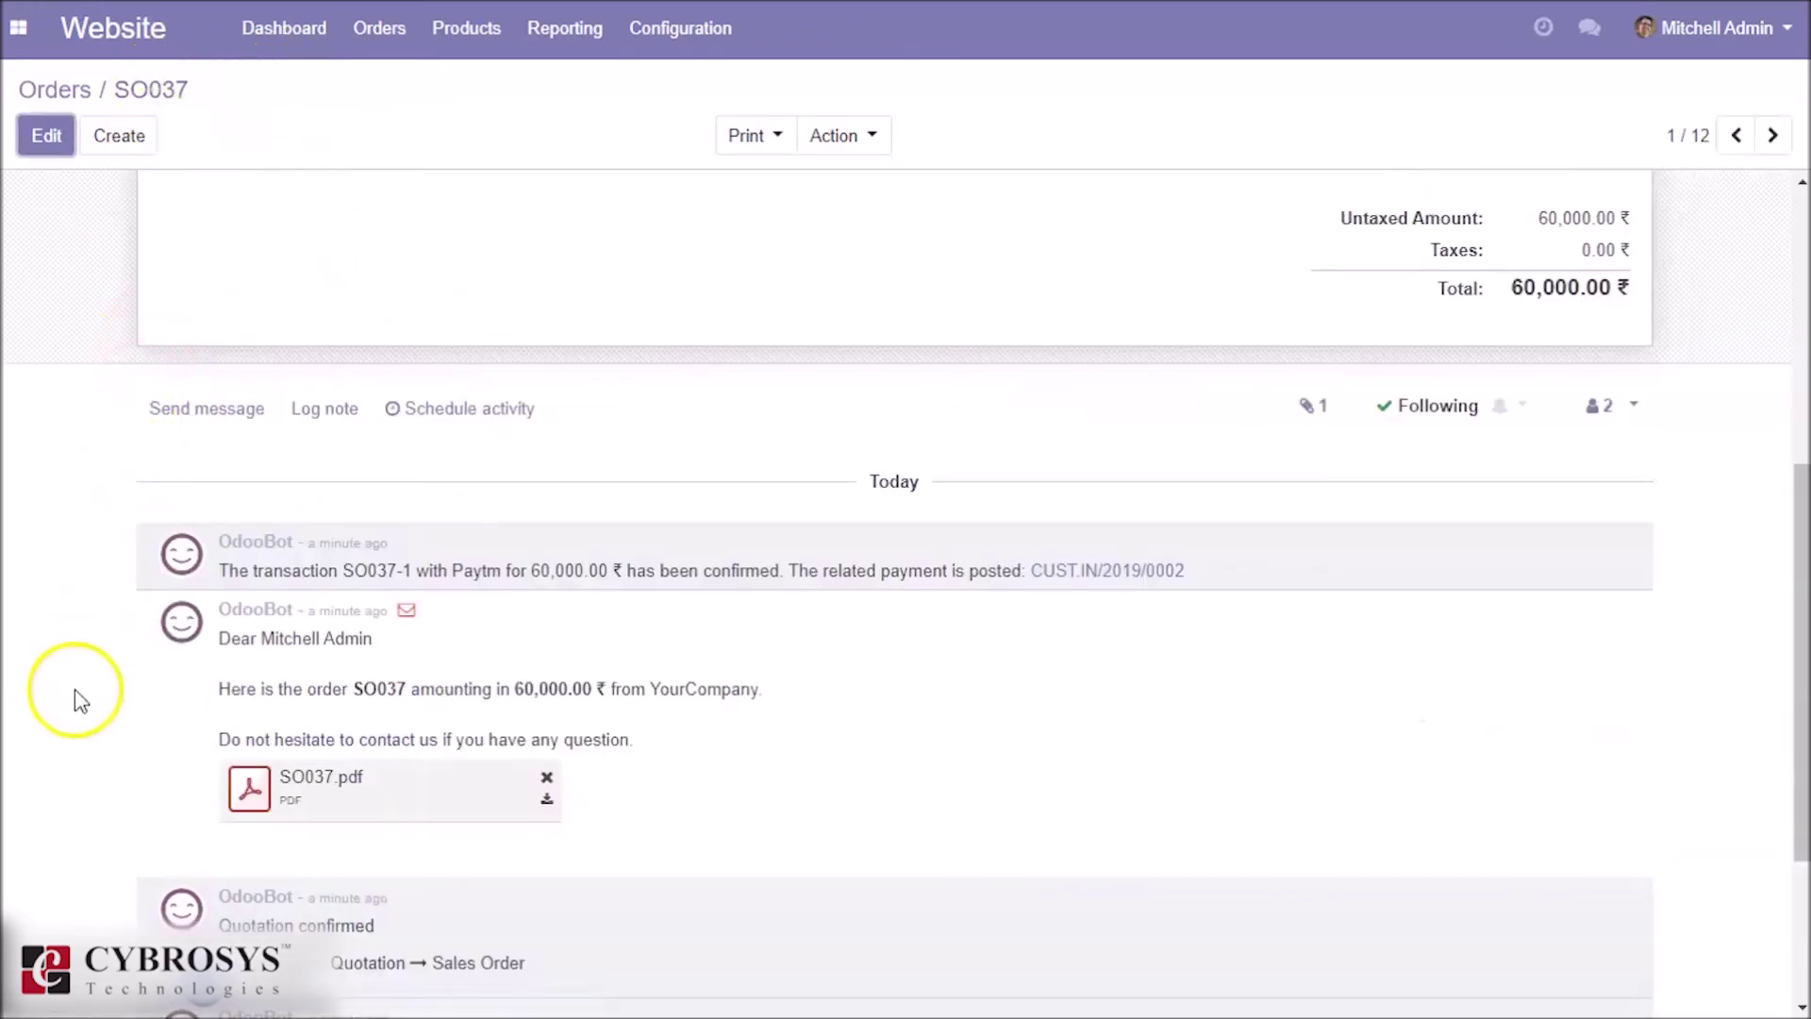
scroll(1132, 556, up, 6)
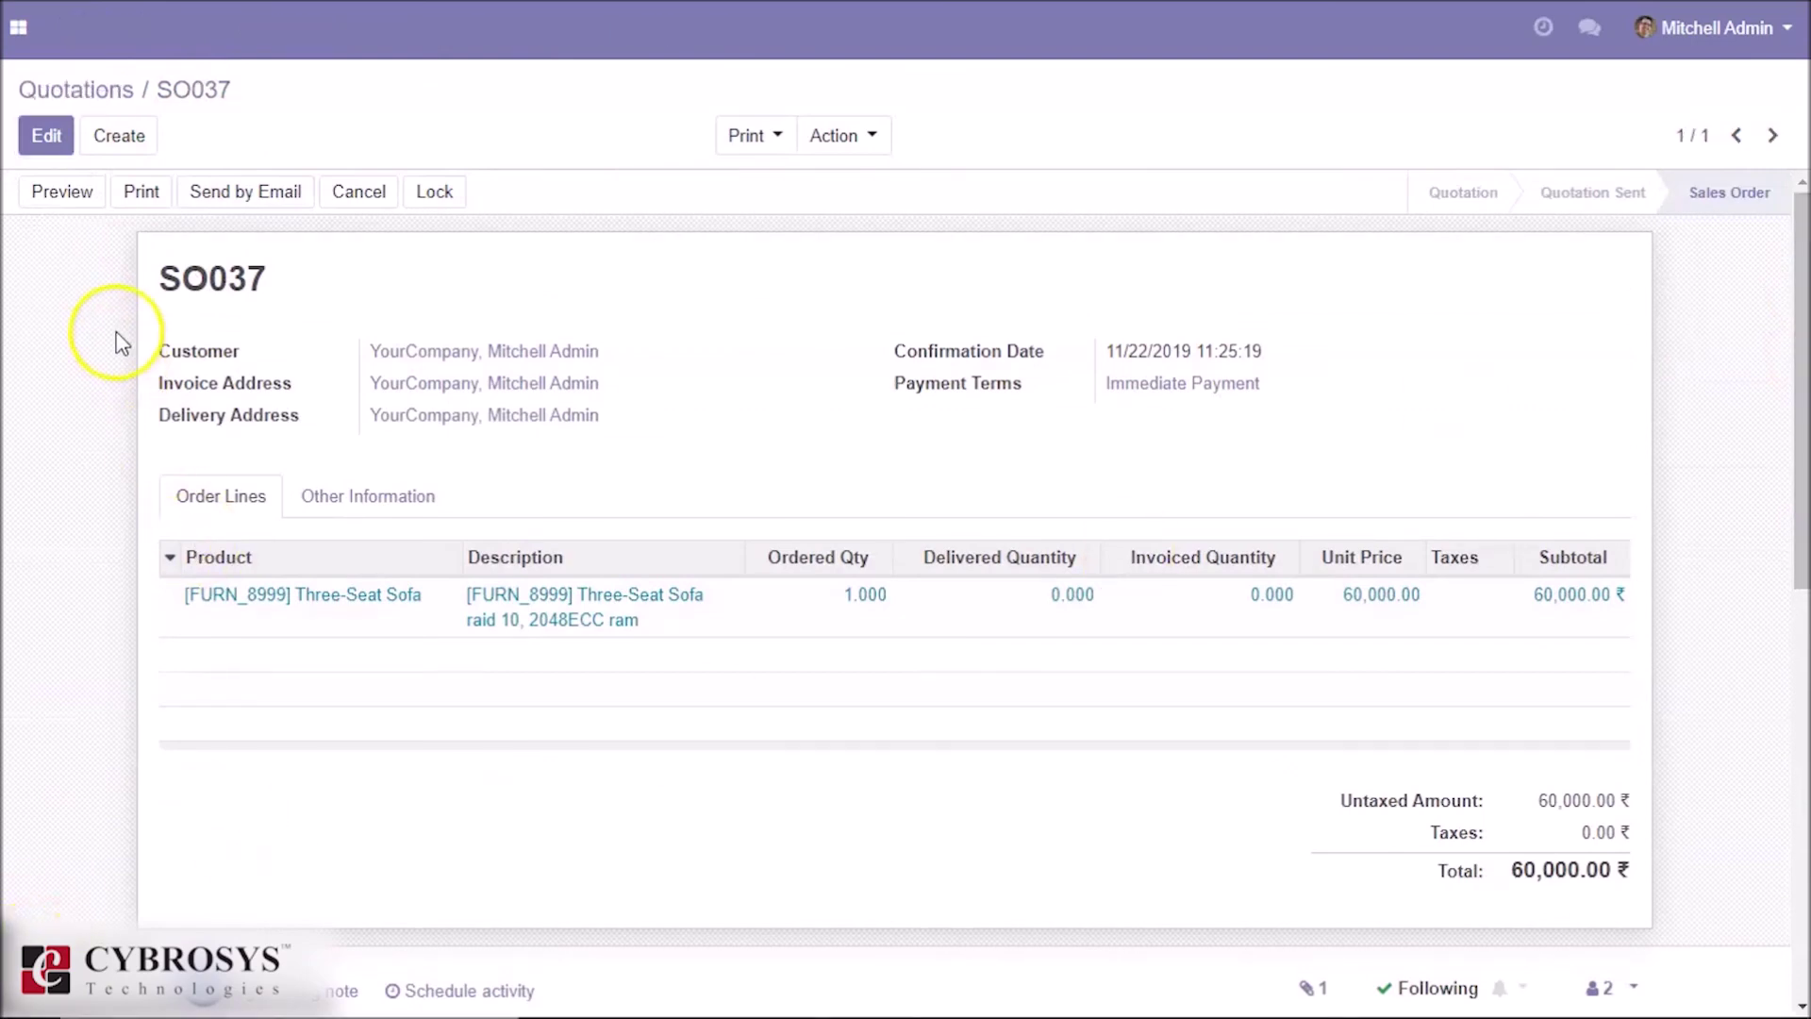
Preview SO037 in the customer portal to confirm the ₹60,000 payment was processed.
click(62, 192)
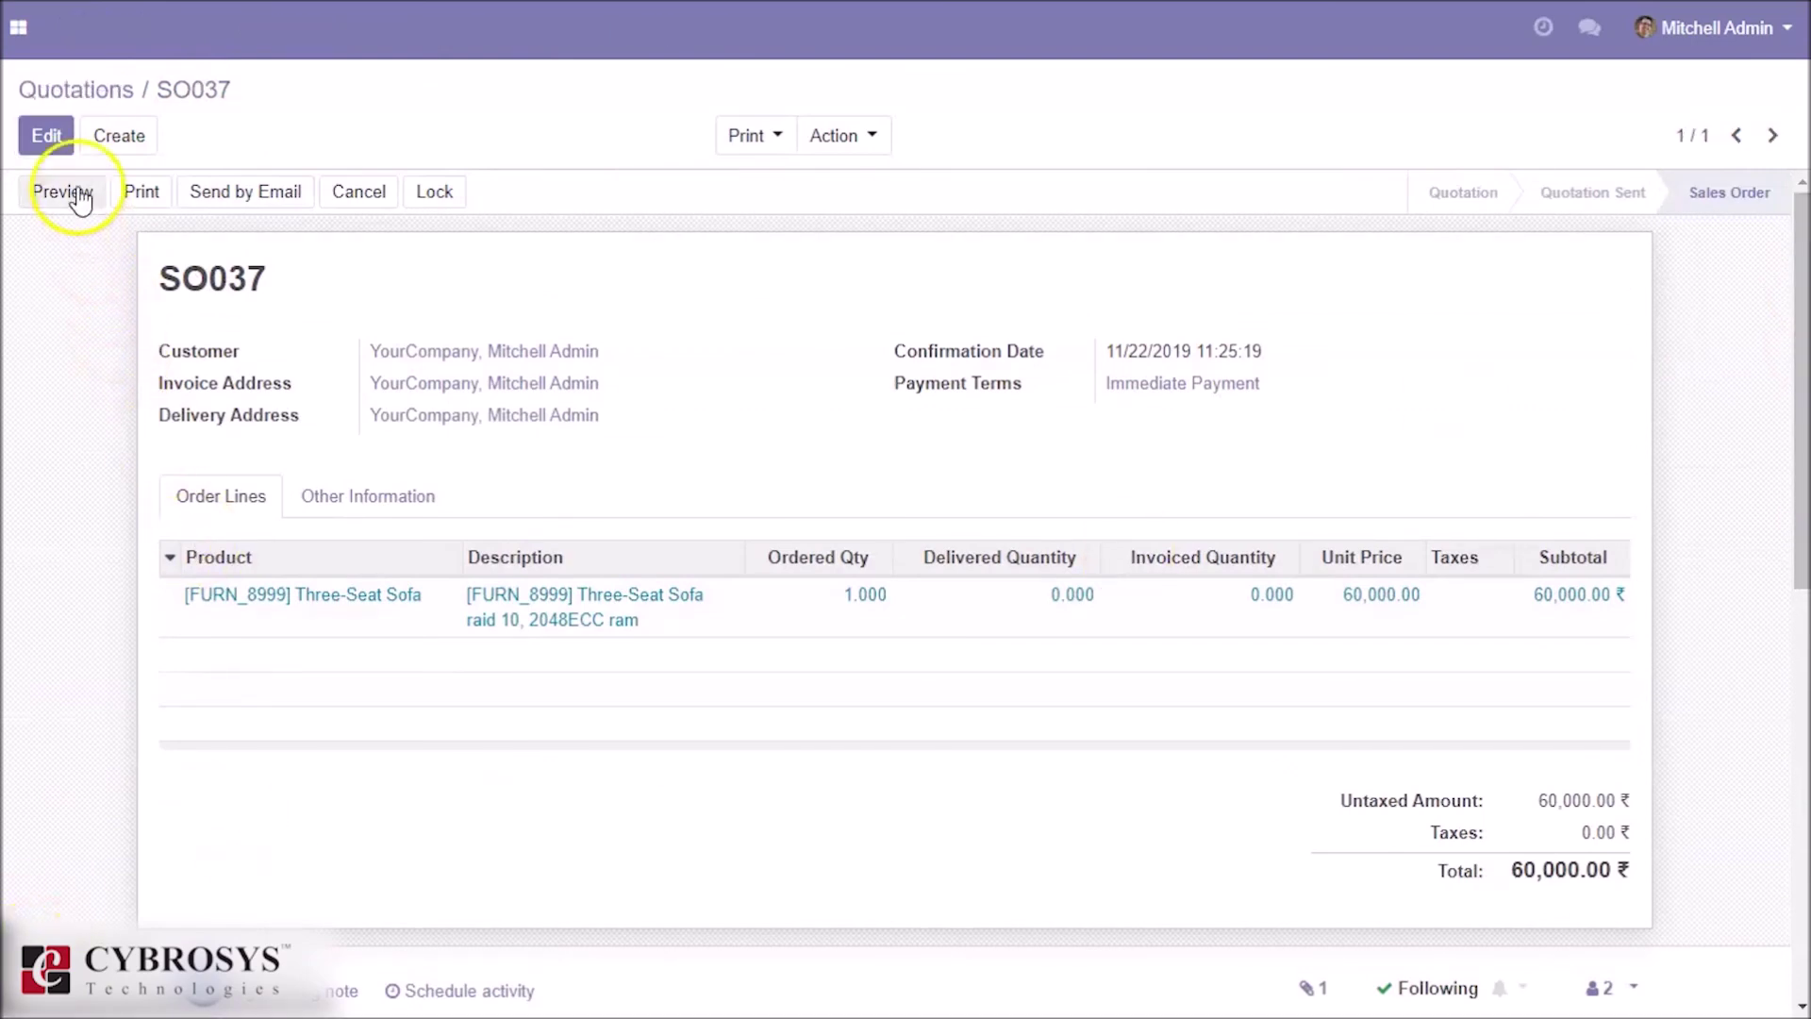